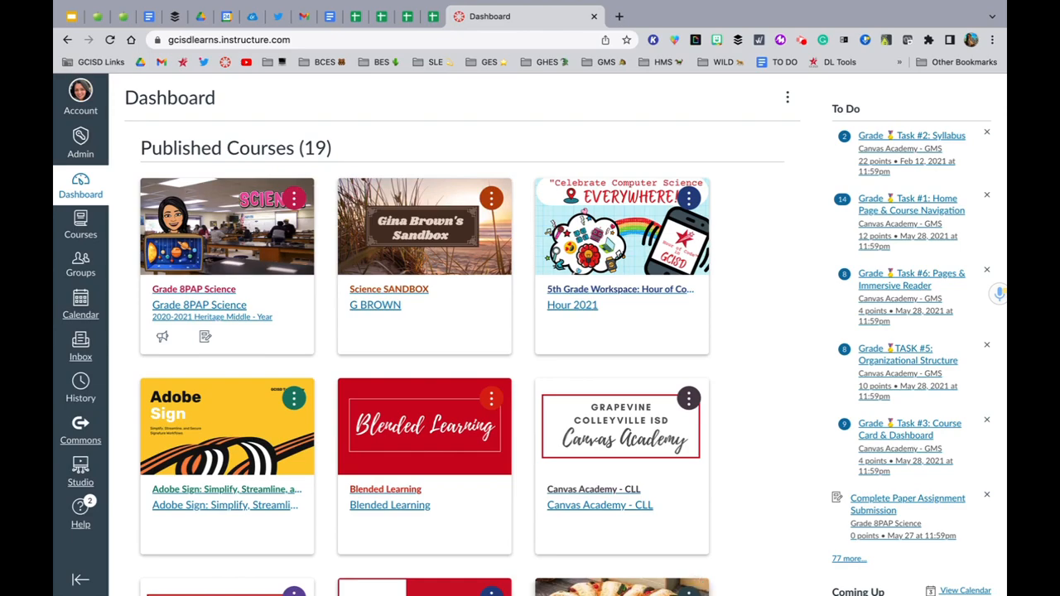
Open the AVID SANDBOX! course and go to Import Course Content from its settings
{"action": "scroll", "coordinate": [523, 453], "scroll_direction": "down", "scroll_amount": 15}
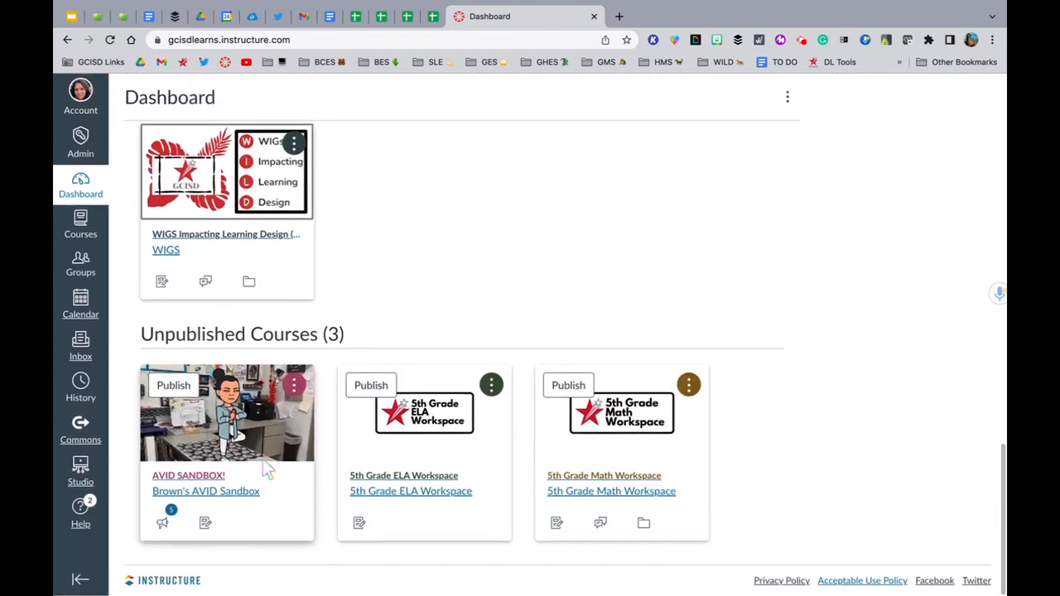
{"action": "left_click", "coordinate": [225, 487]}
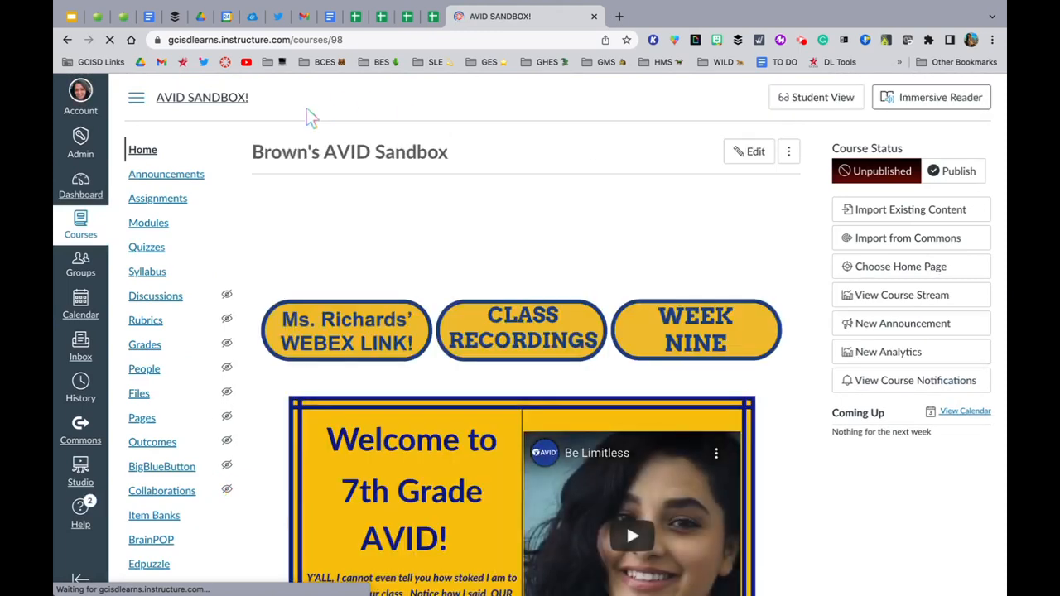
{"action": "scroll", "coordinate": [149, 360], "scroll_direction": "down", "scroll_amount": 3}
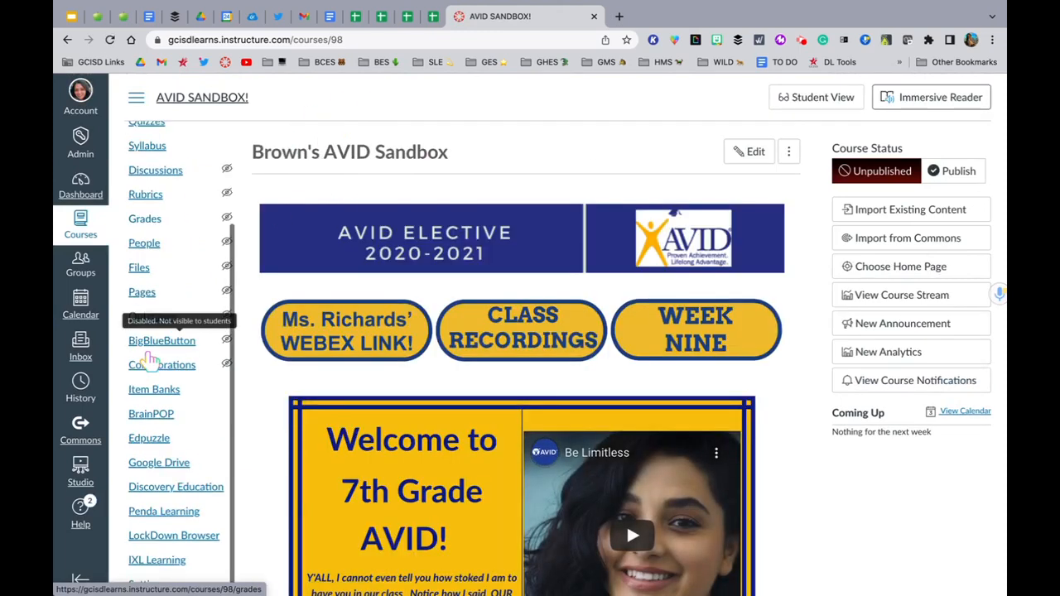
{"action": "left_click", "coordinate": [147, 584]}
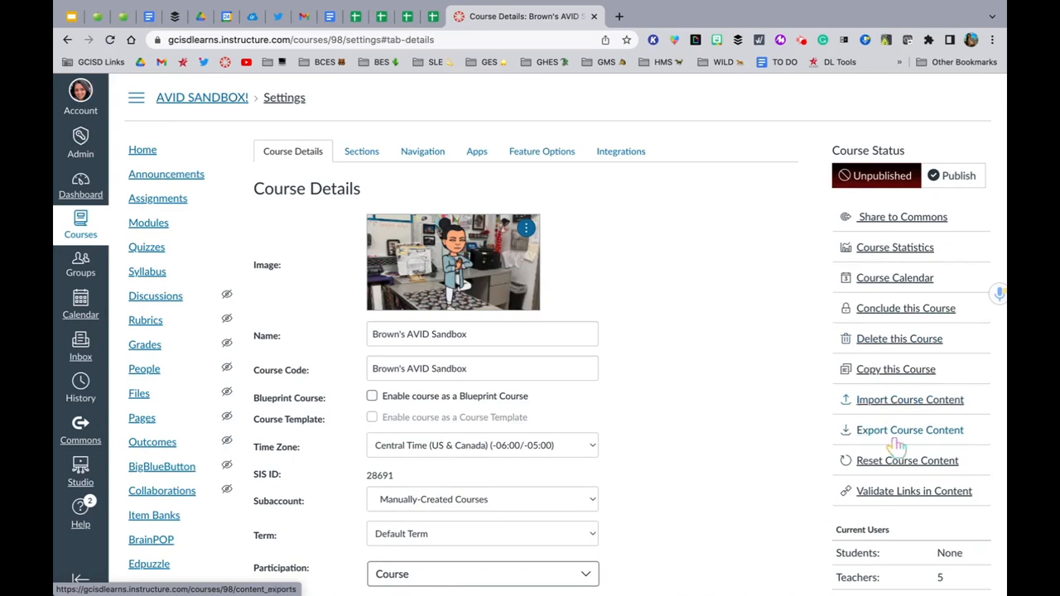
{"action": "left_click", "coordinate": [919, 405]}
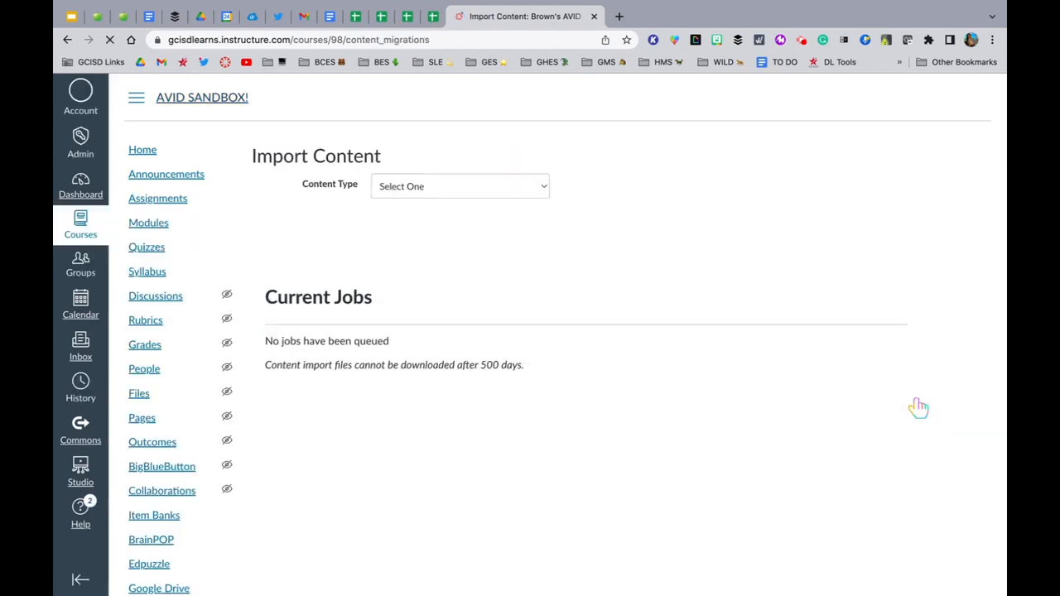
Set the import's content type to Copy a Canvas Course and choose to select specific content
{"action": "left_click", "coordinate": [452, 186]}
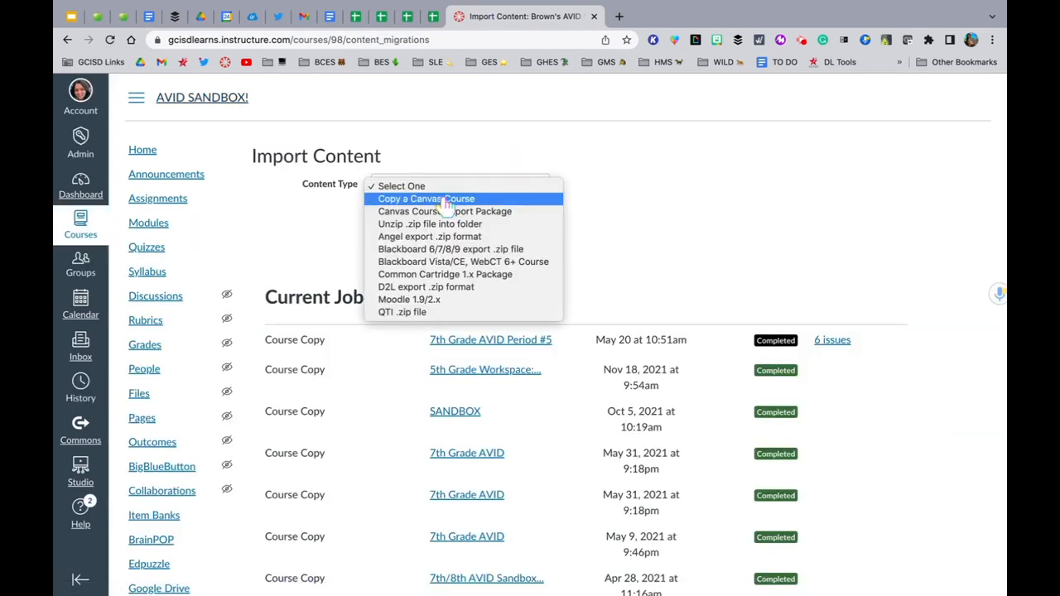
{"action": "left_click", "coordinate": [445, 200]}
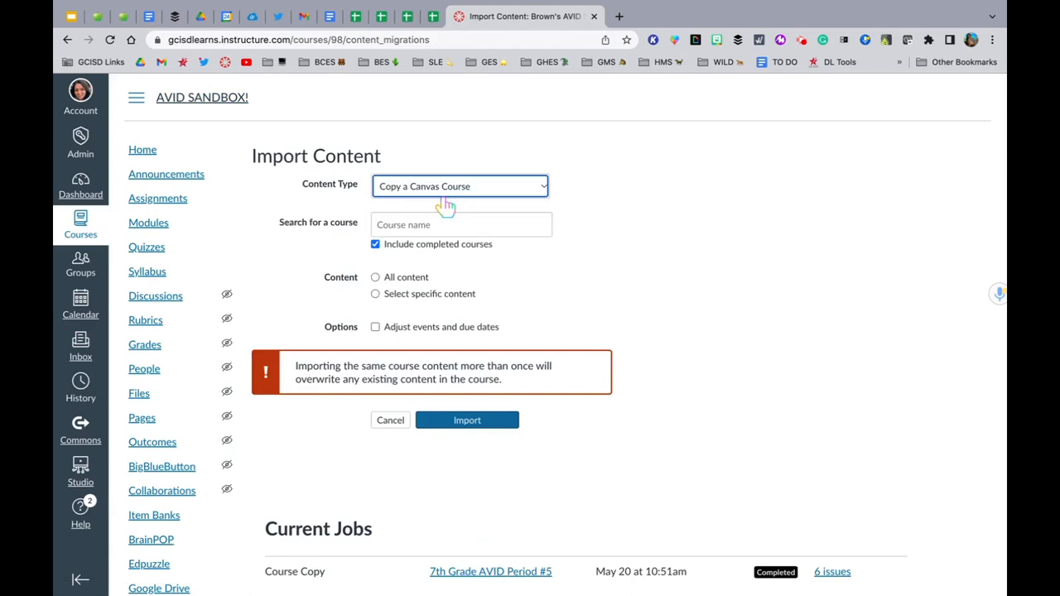
{"action": "left_click", "coordinate": [375, 276]}
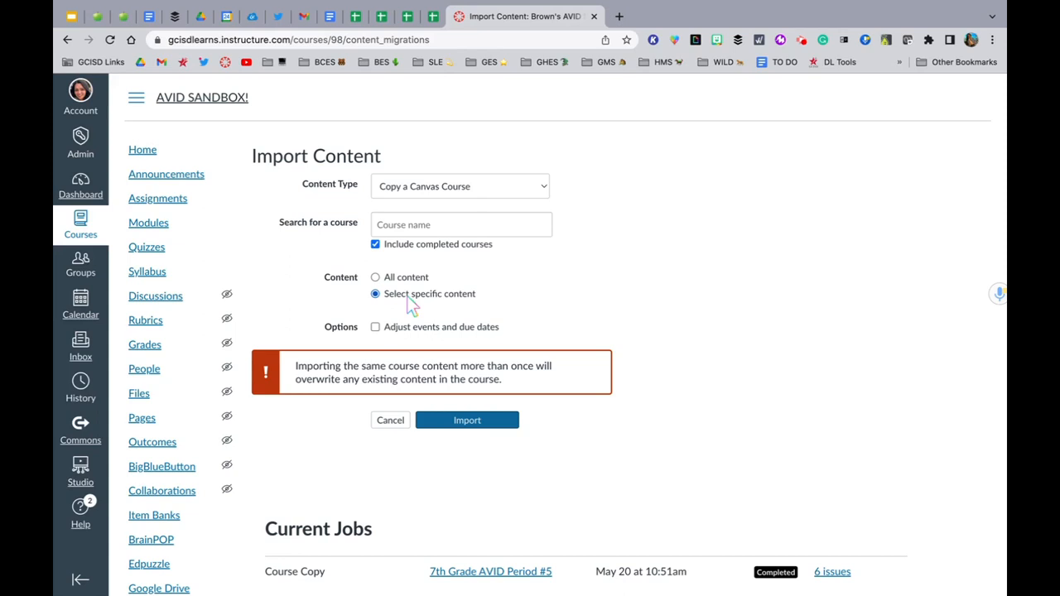
Find the 7th Grade AVID course by its teacher's name, choose it as the source and start the import
{"action": "left_click", "coordinate": [410, 224]}
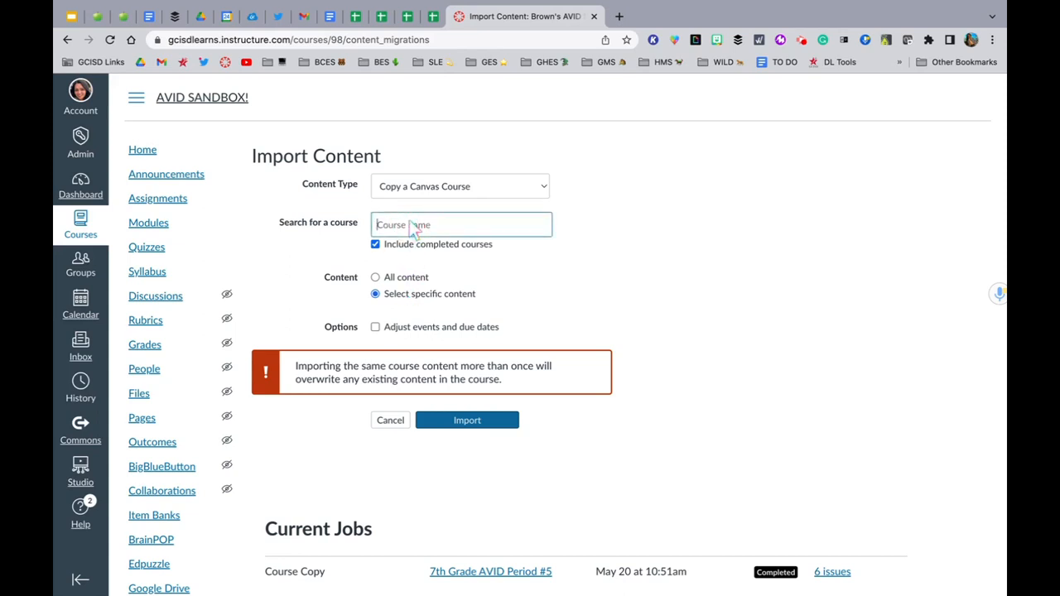
{"action": "type", "text": "Brown"}
{"action": "left_click", "coordinate": [431, 218]}
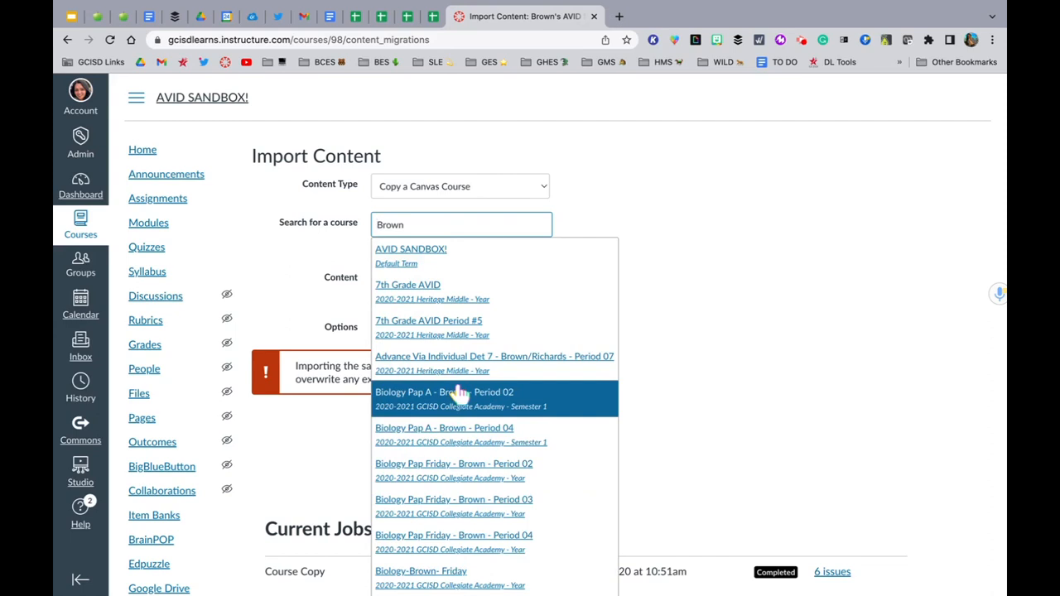
{"action": "left_click", "coordinate": [419, 290]}
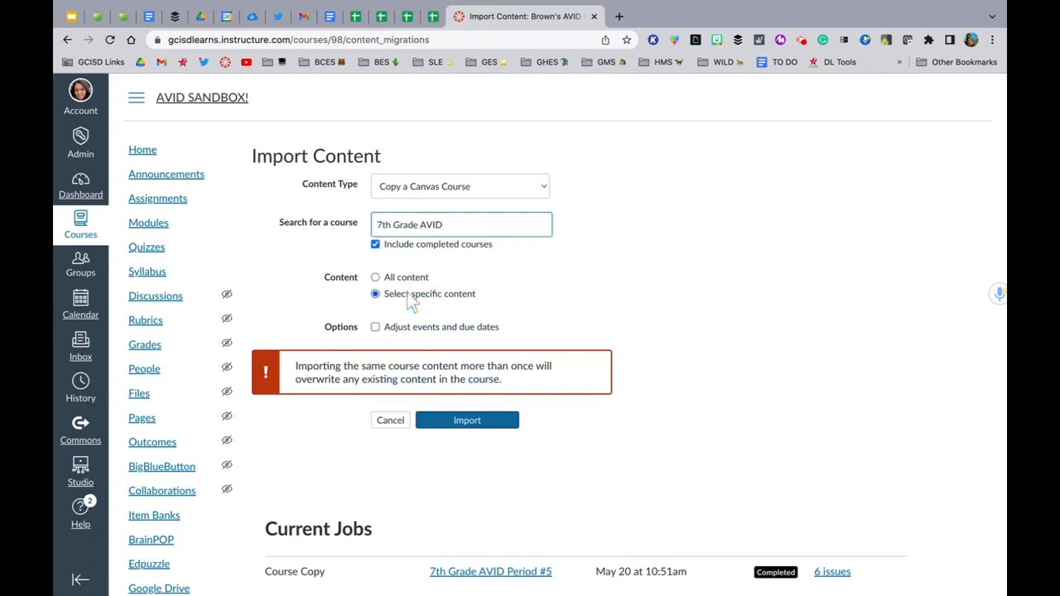
{"action": "left_click", "coordinate": [445, 419]}
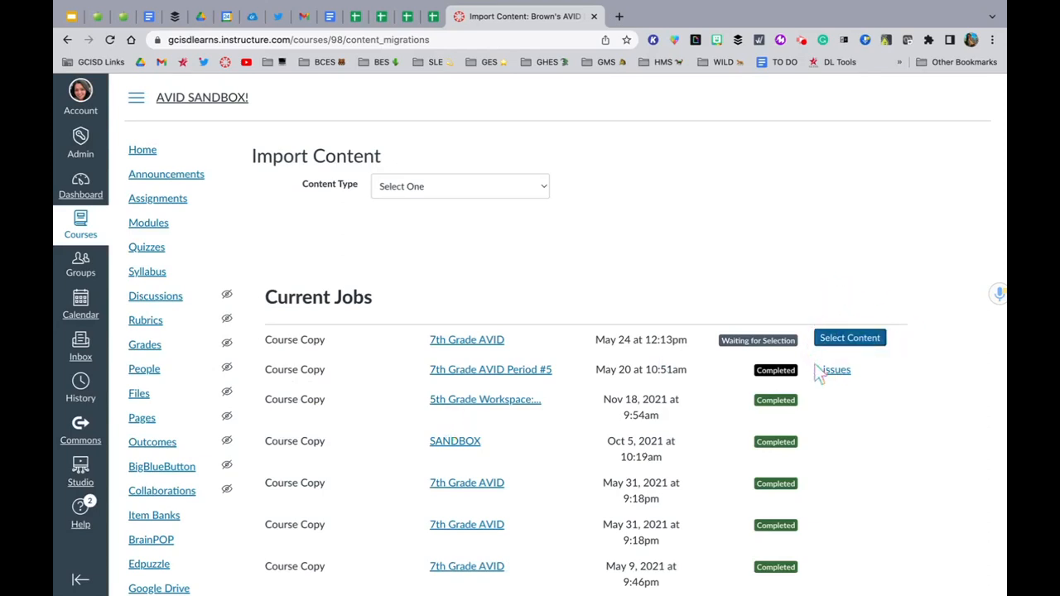
Open the content selection for the pending 7th Grade AVID import and try selecting all modules
{"action": "left_click", "coordinate": [862, 348]}
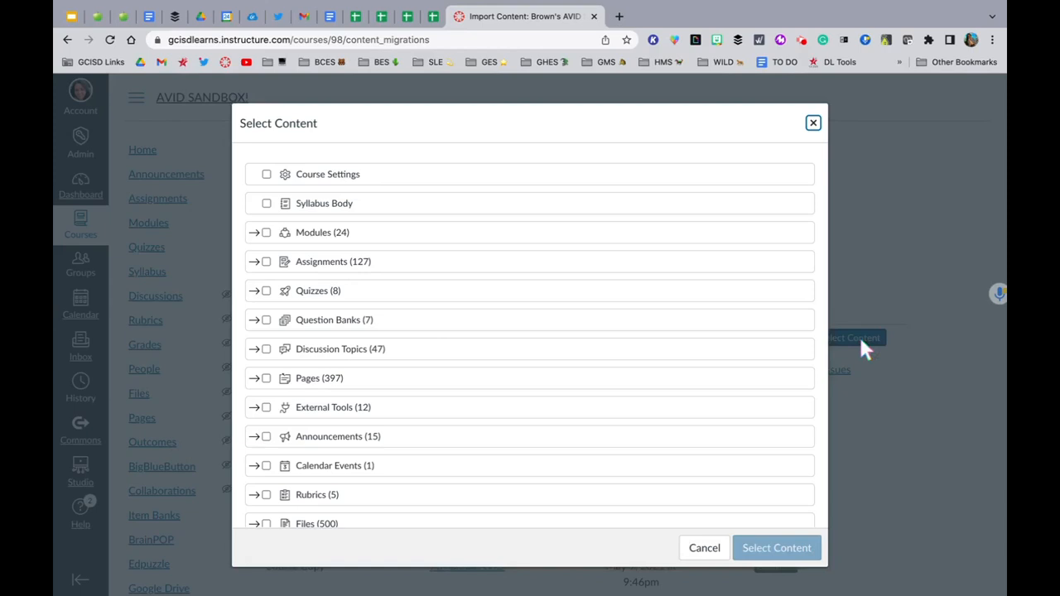
{"action": "left_click", "coordinate": [266, 233]}
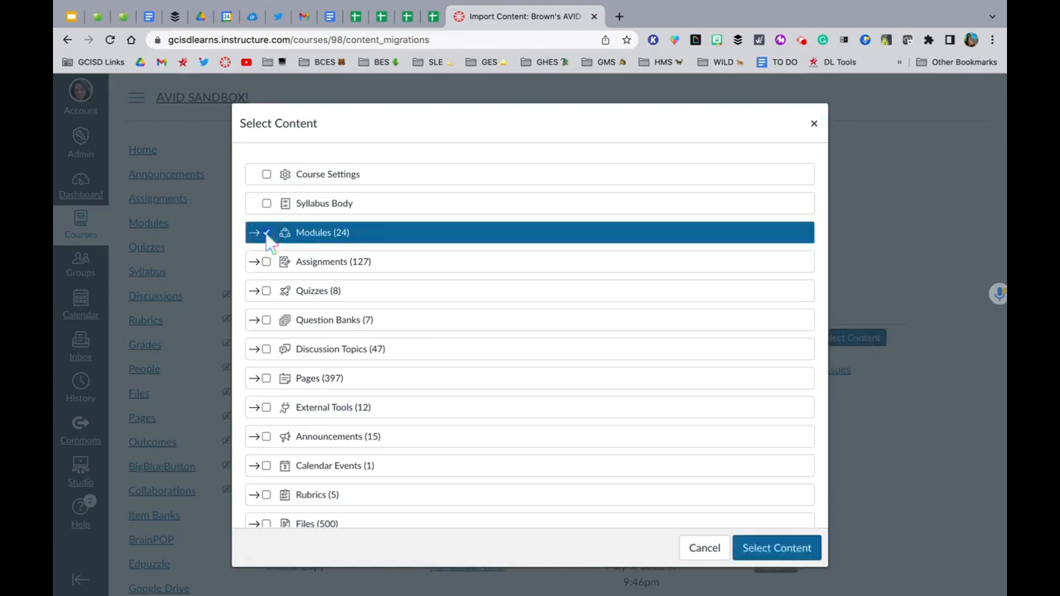
{"action": "left_click", "coordinate": [267, 234]}
{"action": "left_click", "coordinate": [267, 234]}
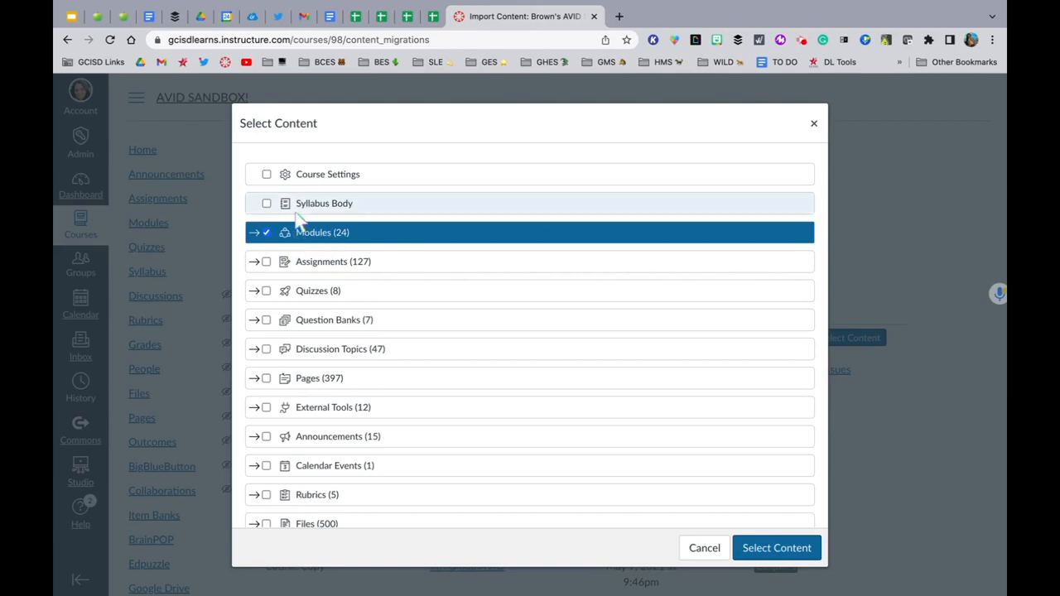
{"action": "left_click", "coordinate": [266, 234]}
Expand the Modules category, look through the individual modules and collapse it again
{"action": "left_click", "coordinate": [256, 232]}
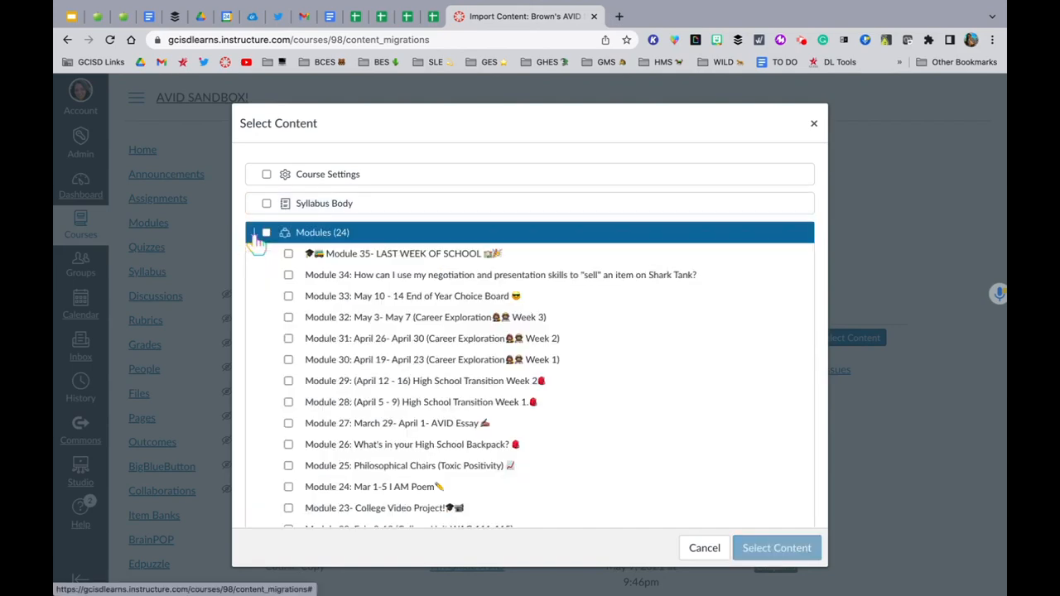
{"action": "scroll", "coordinate": [406, 315], "scroll_direction": "down", "scroll_amount": 10}
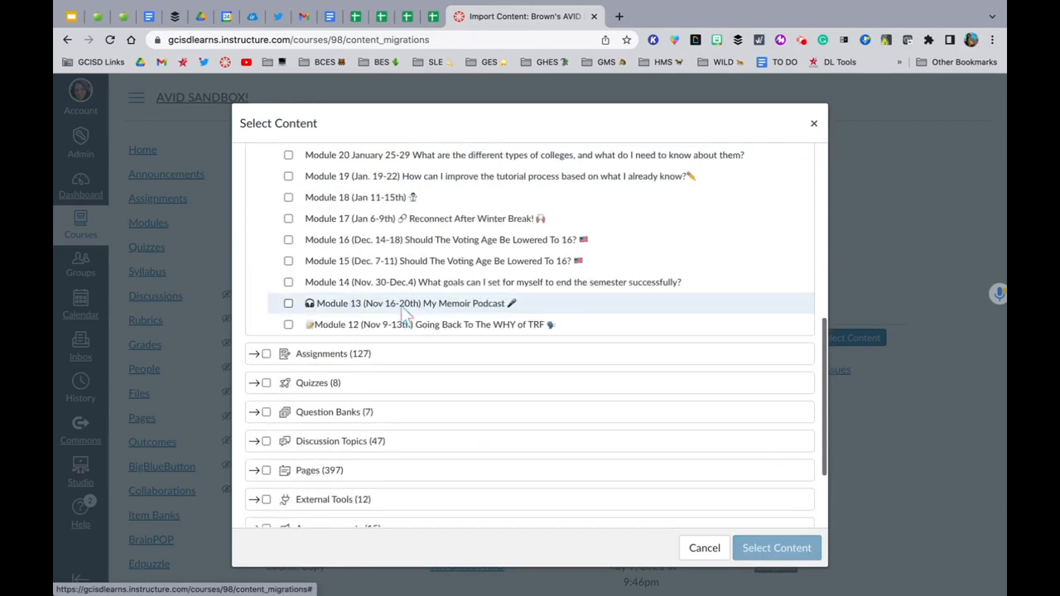
{"action": "scroll", "coordinate": [406, 314], "scroll_direction": "up", "scroll_amount": 10}
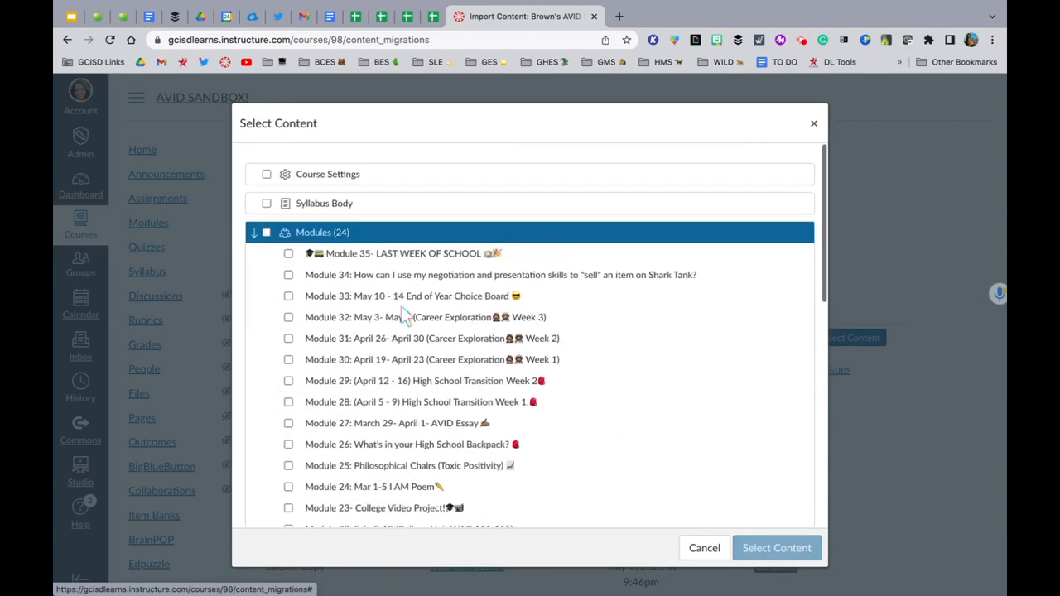
{"action": "left_click", "coordinate": [267, 235]}
{"action": "left_click", "coordinate": [266, 234]}
{"action": "left_click", "coordinate": [255, 233]}
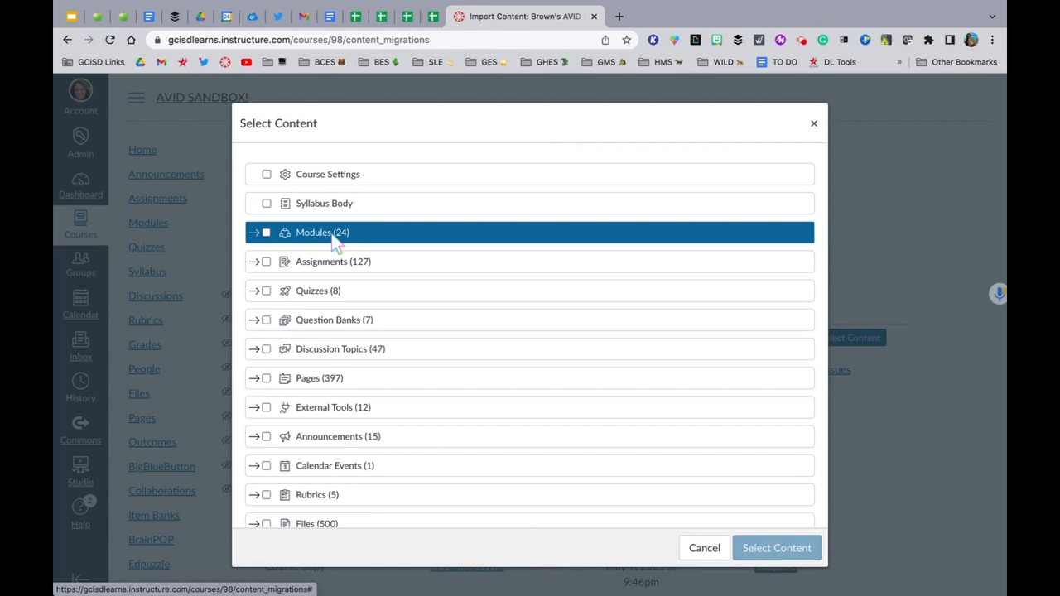
Try selecting all quizzes for the import and view the list of individual quizzes
{"action": "left_click", "coordinate": [266, 291]}
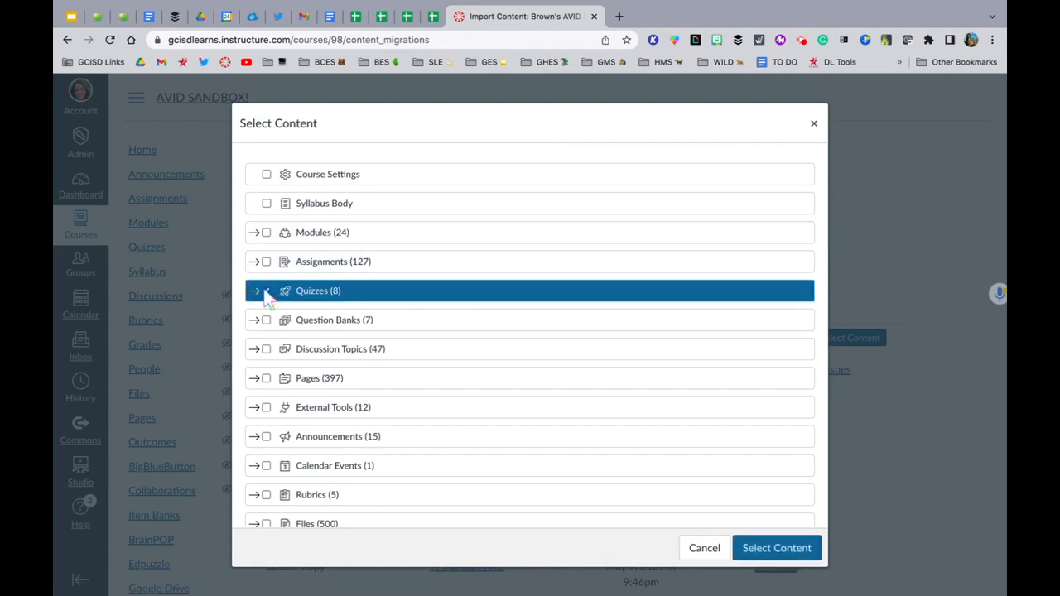
{"action": "left_click", "coordinate": [298, 301]}
{"action": "left_click", "coordinate": [254, 292]}
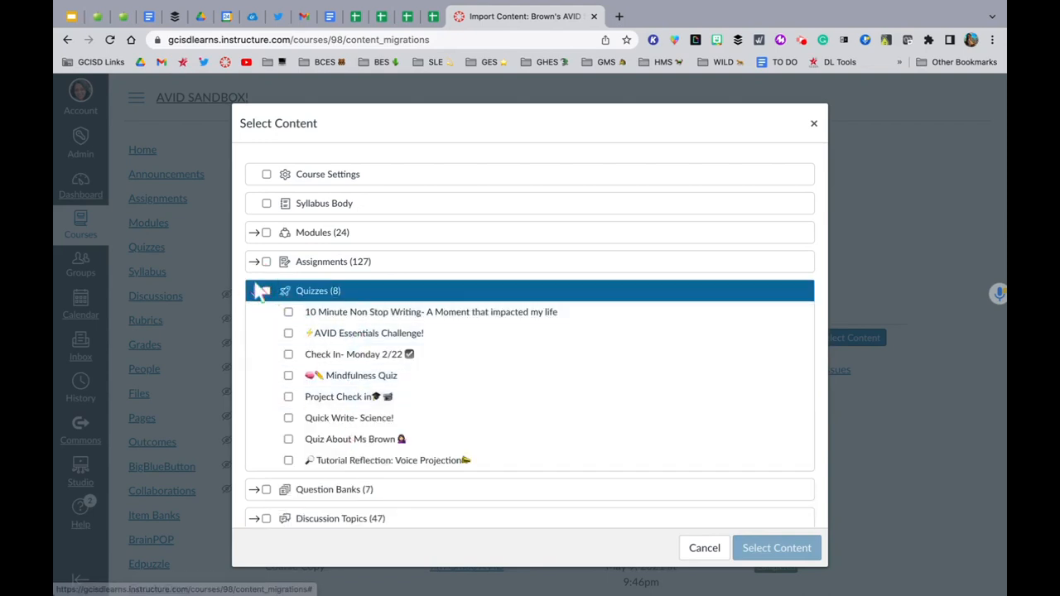
{"action": "left_click", "coordinate": [254, 292]}
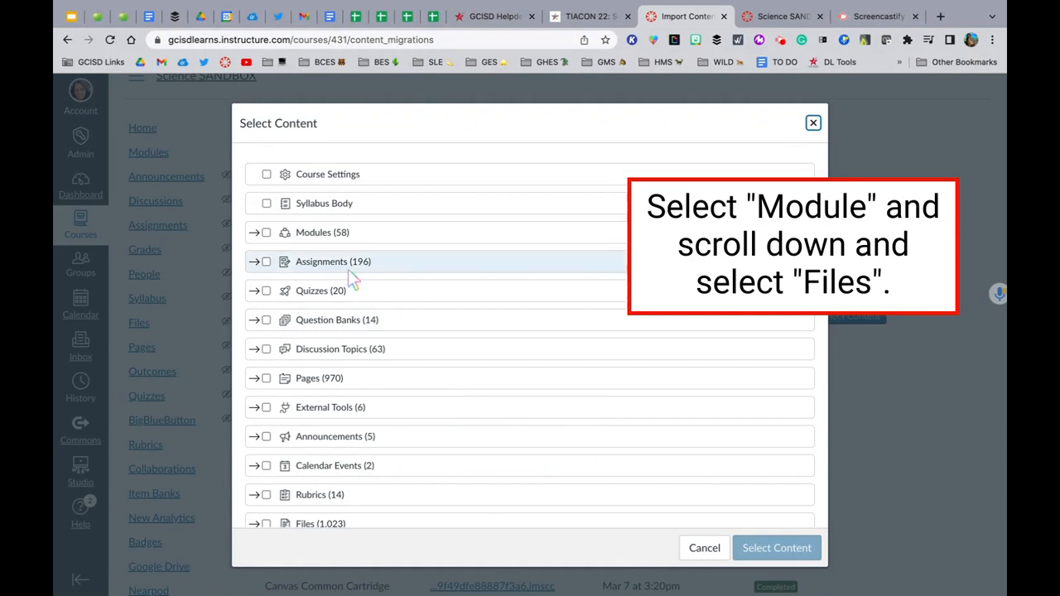
Select all Modules and all Files as the content to import into the Science SANDBOX course
{"action": "left_click", "coordinate": [266, 234]}
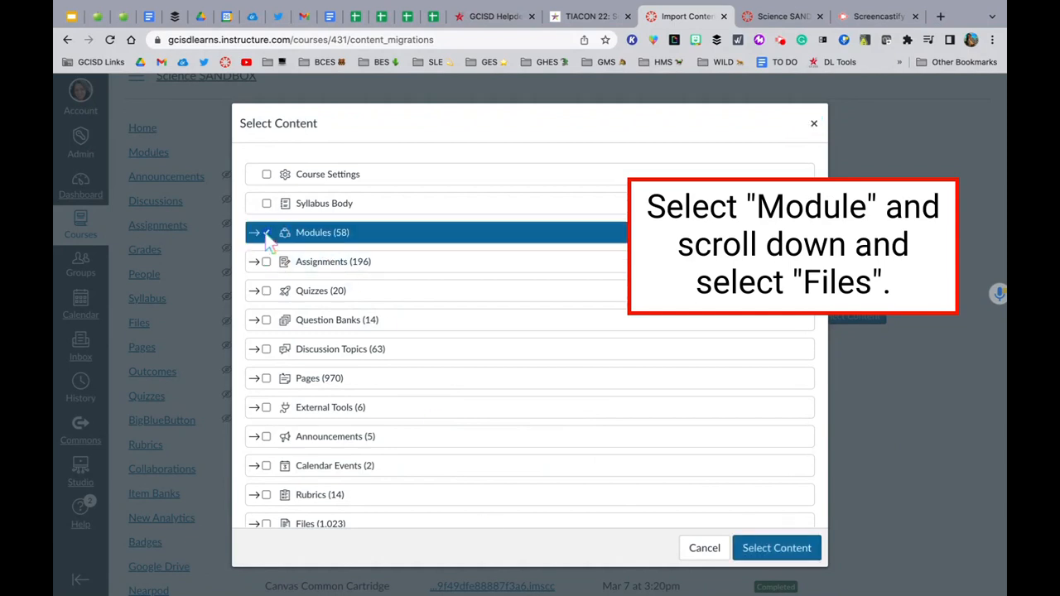
{"action": "scroll", "coordinate": [302, 325], "scroll_direction": "down", "scroll_amount": 3}
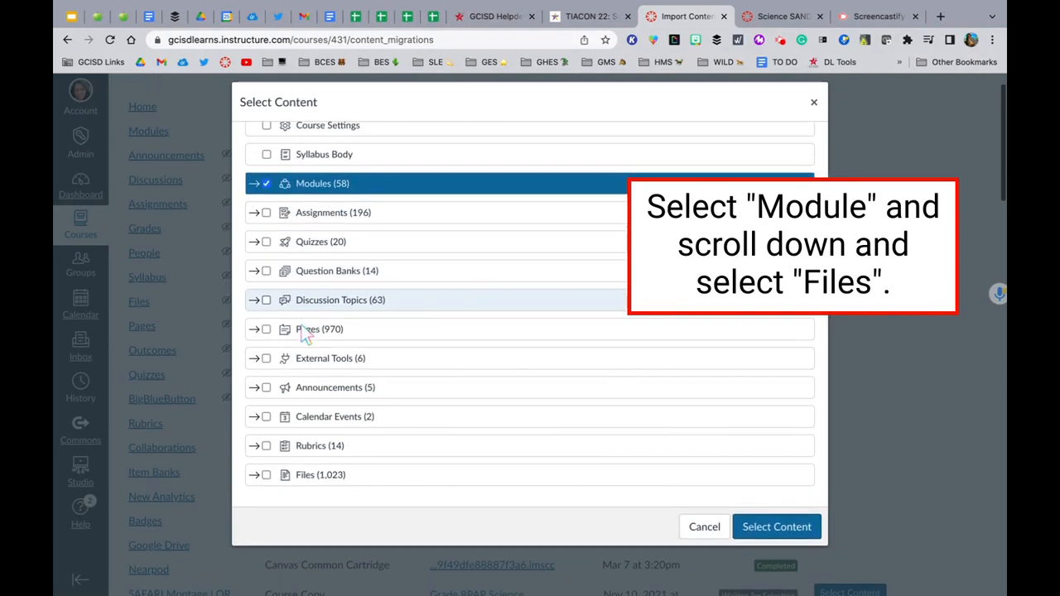
{"action": "left_click", "coordinate": [265, 475]}
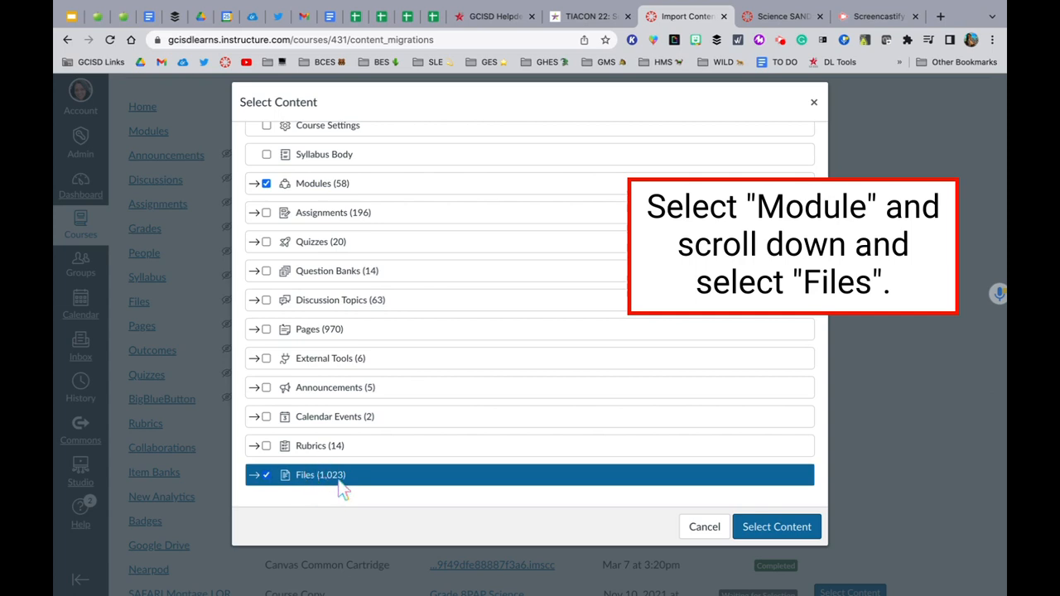
{"action": "scroll", "coordinate": [323, 481], "scroll_direction": "up", "scroll_amount": 1}
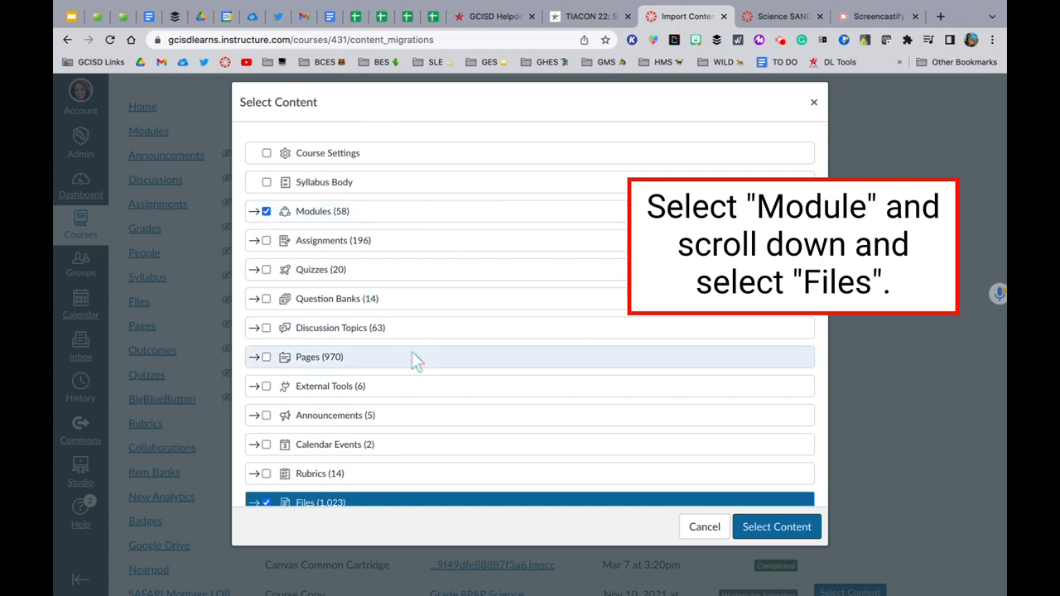
Cancel the content selection for the AVID SANDBOX! import and look over the list of current import jobs
{"action": "left_click", "coordinate": [781, 40]}
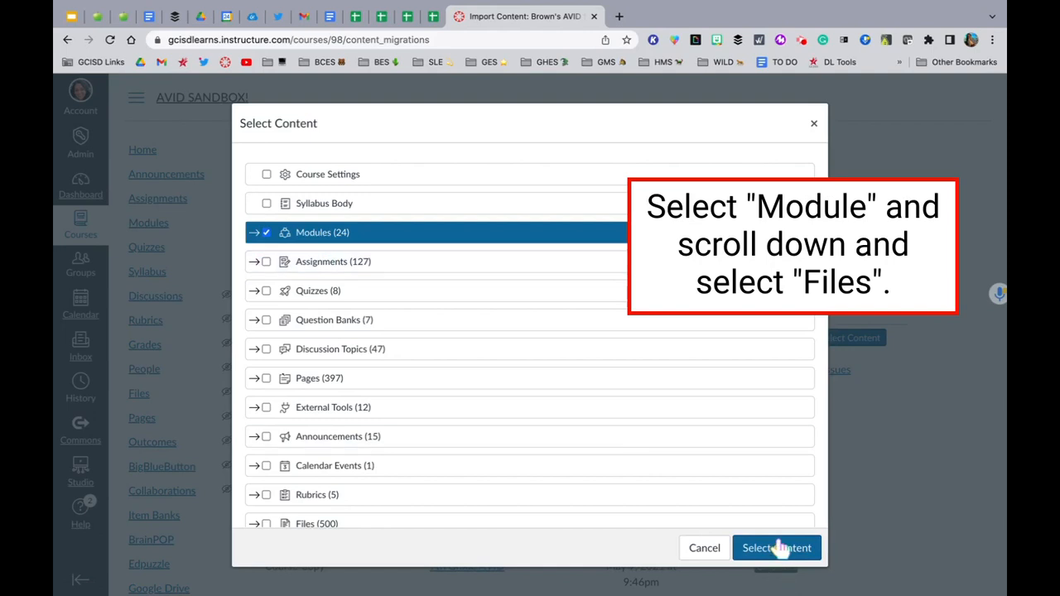
{"action": "left_click", "coordinate": [717, 555]}
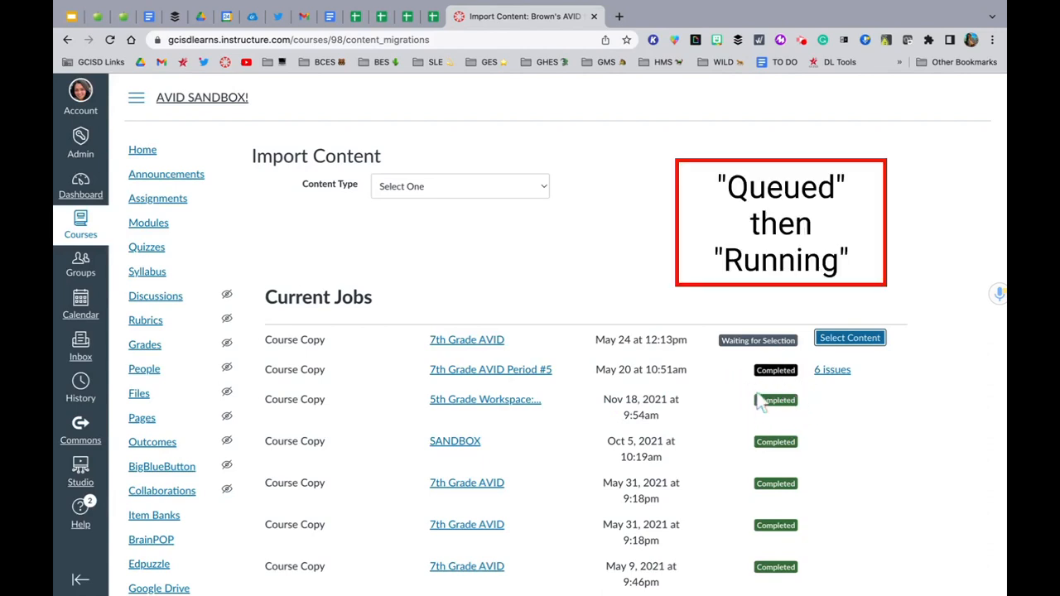
{"action": "scroll", "coordinate": [778, 402], "scroll_direction": "down", "scroll_amount": 5}
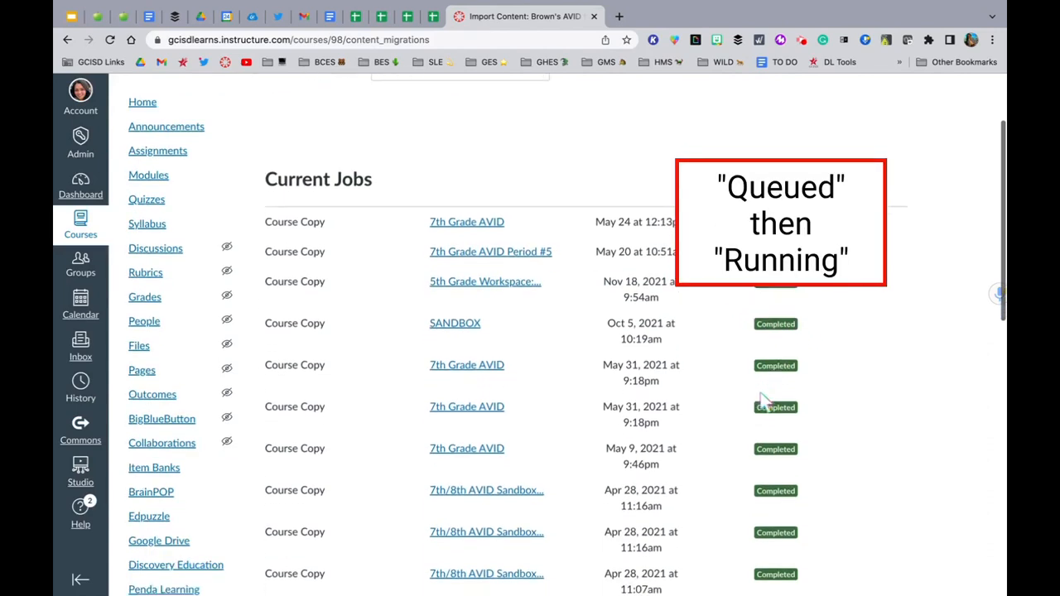
{"action": "scroll", "coordinate": [764, 402], "scroll_direction": "up", "scroll_amount": 5}
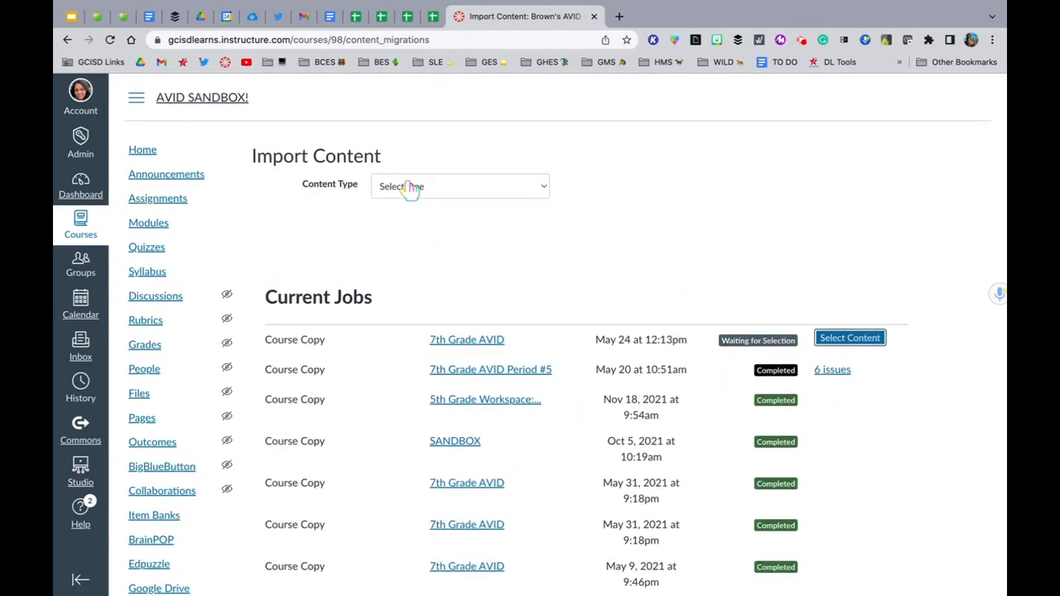
{"action": "left_click", "coordinate": [407, 185]}
{"action": "left_click", "coordinate": [415, 162]}
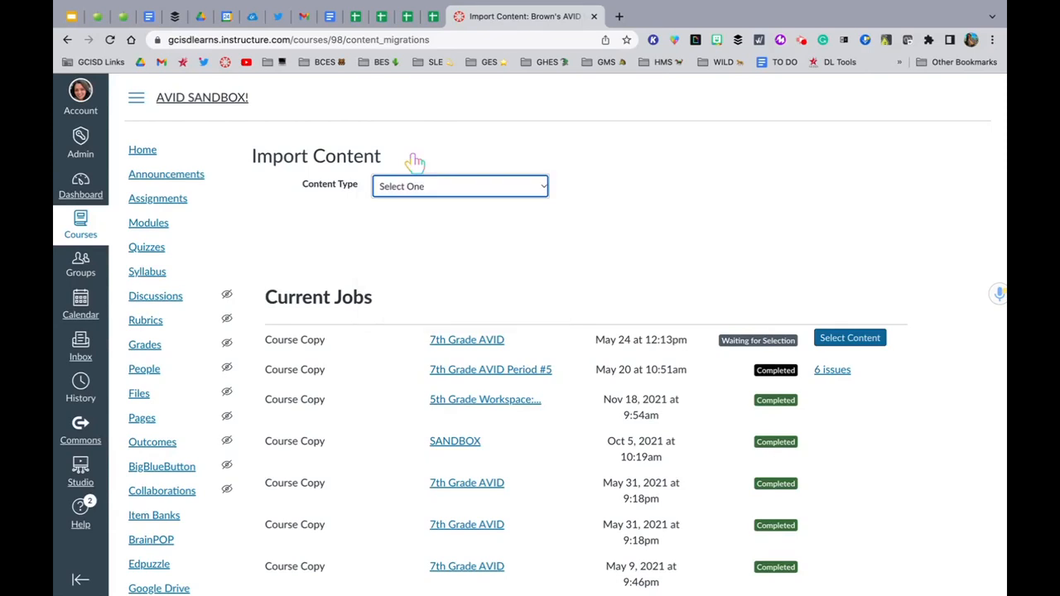
Open the AVID SANDBOX! course settings and begin a course content import with the content type Copy a Canvas Course
{"action": "scroll", "coordinate": [133, 568], "scroll_direction": "down", "scroll_amount": 2}
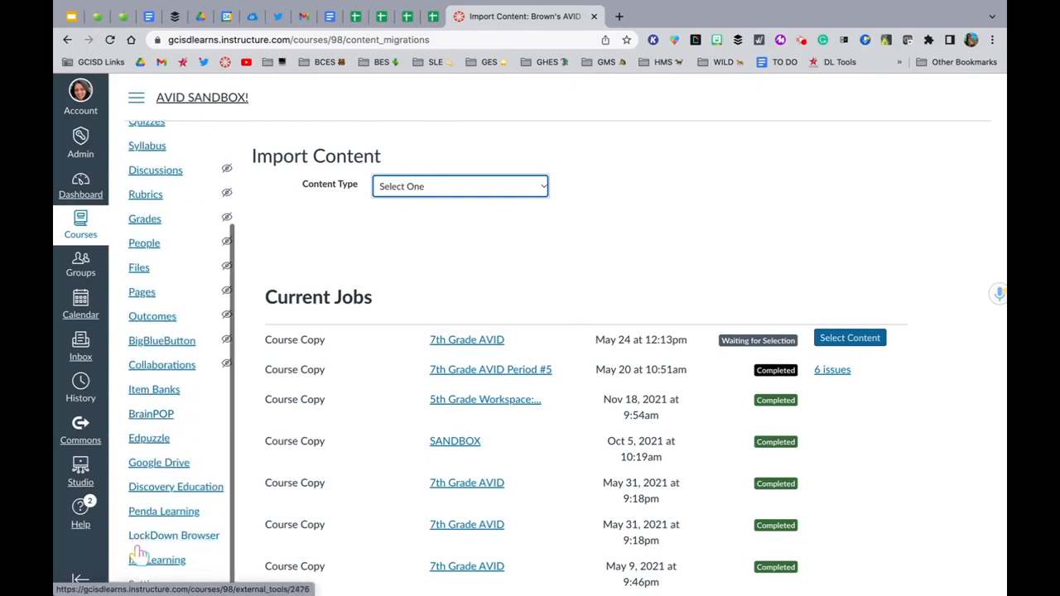
{"action": "left_click", "coordinate": [147, 585]}
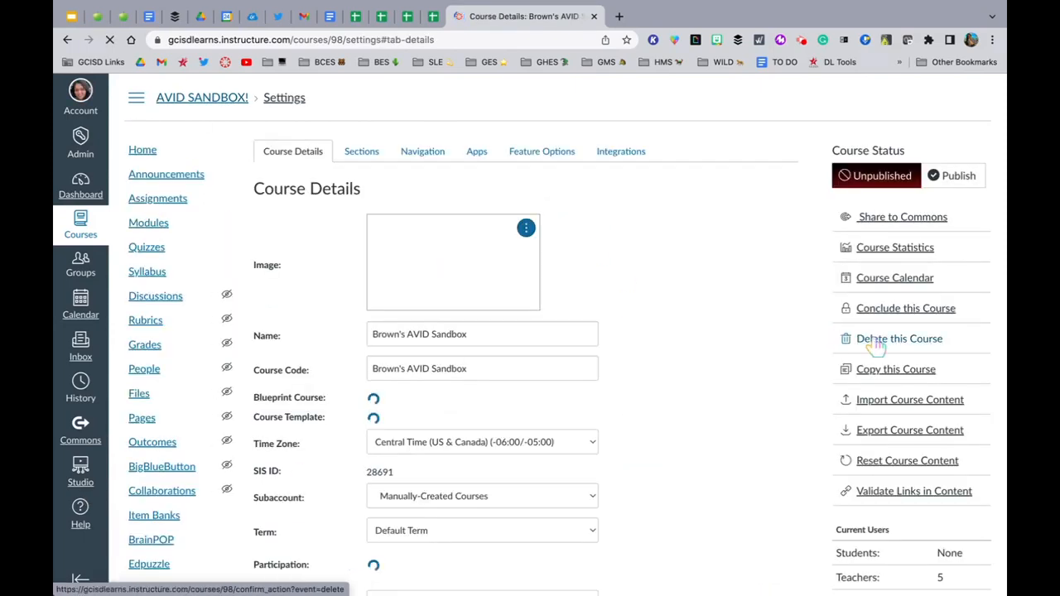
{"action": "left_click", "coordinate": [905, 402]}
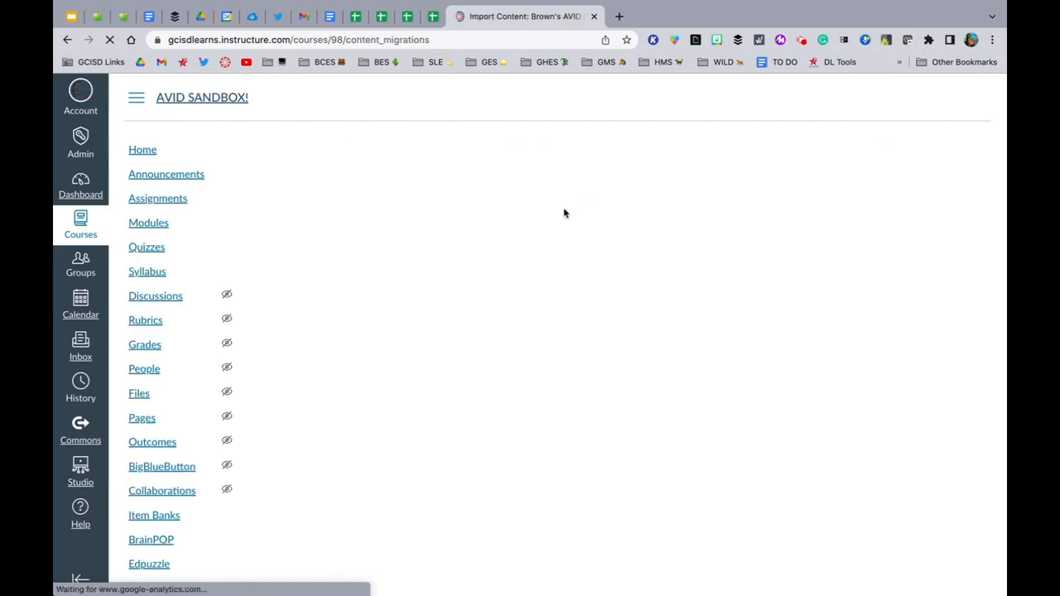
{"action": "left_click", "coordinate": [499, 192]}
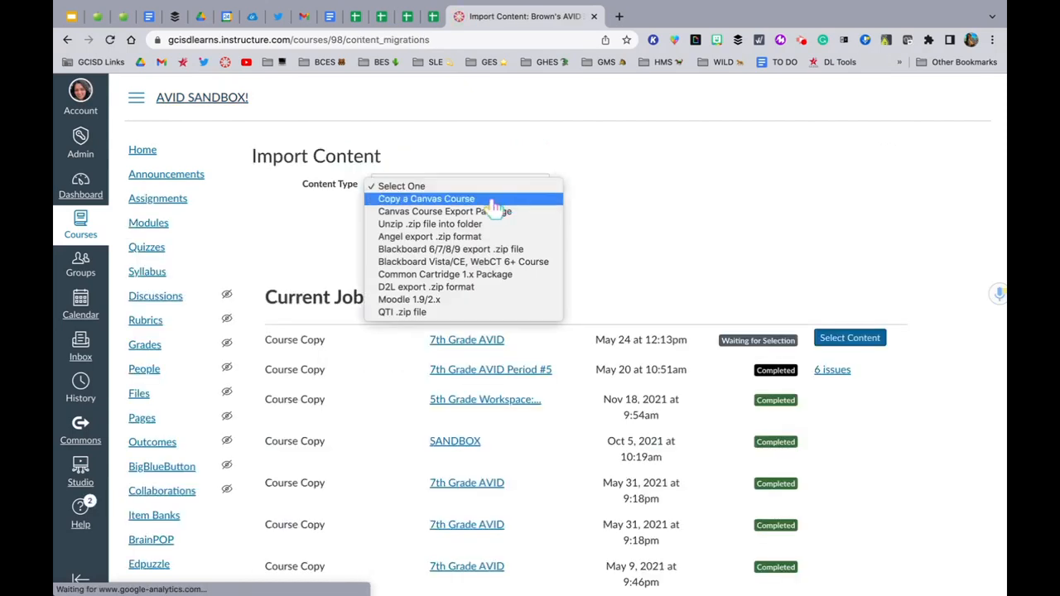
{"action": "left_click", "coordinate": [492, 198]}
Choose to import specific content without adjusting events and due dates, and try to start the import without a source course
{"action": "left_click", "coordinate": [417, 276]}
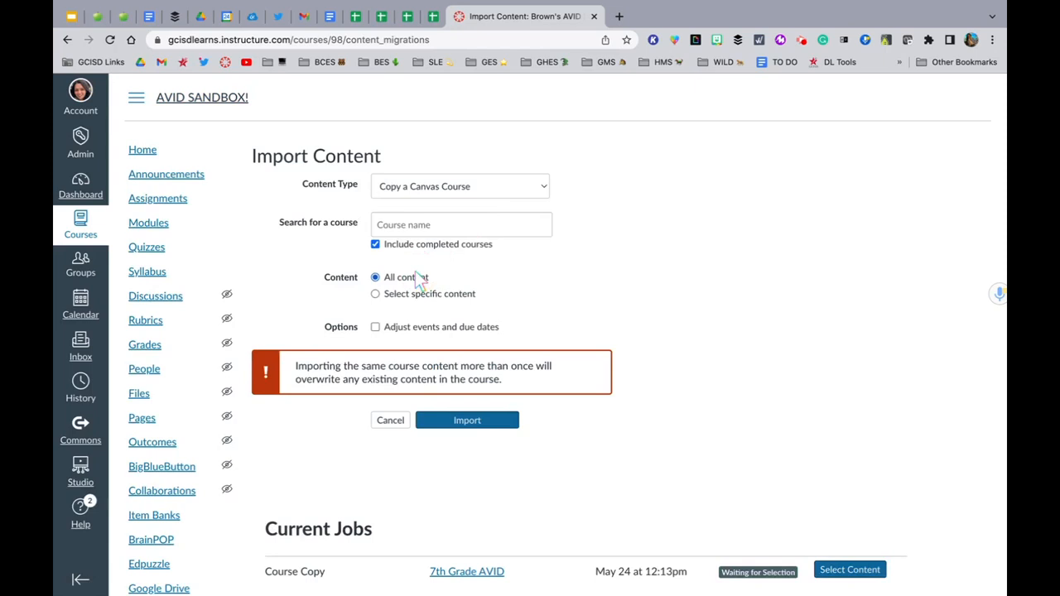
{"action": "left_click", "coordinate": [338, 368]}
{"action": "left_click_drag", "start_coordinate": [338, 374], "coordinate": [528, 390]}
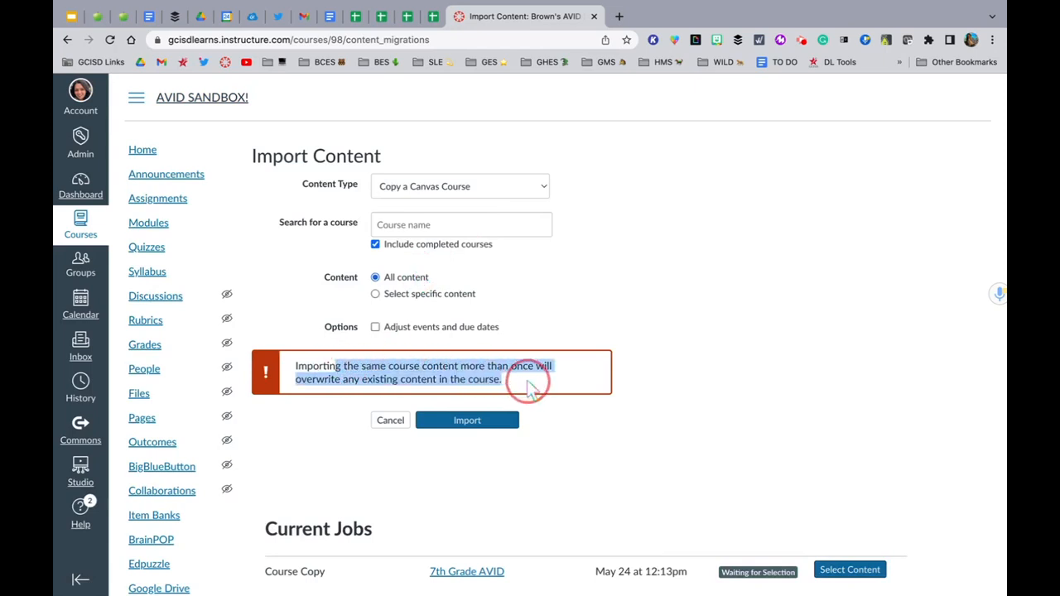
{"action": "left_click", "coordinate": [376, 294]}
{"action": "left_click", "coordinate": [556, 325]}
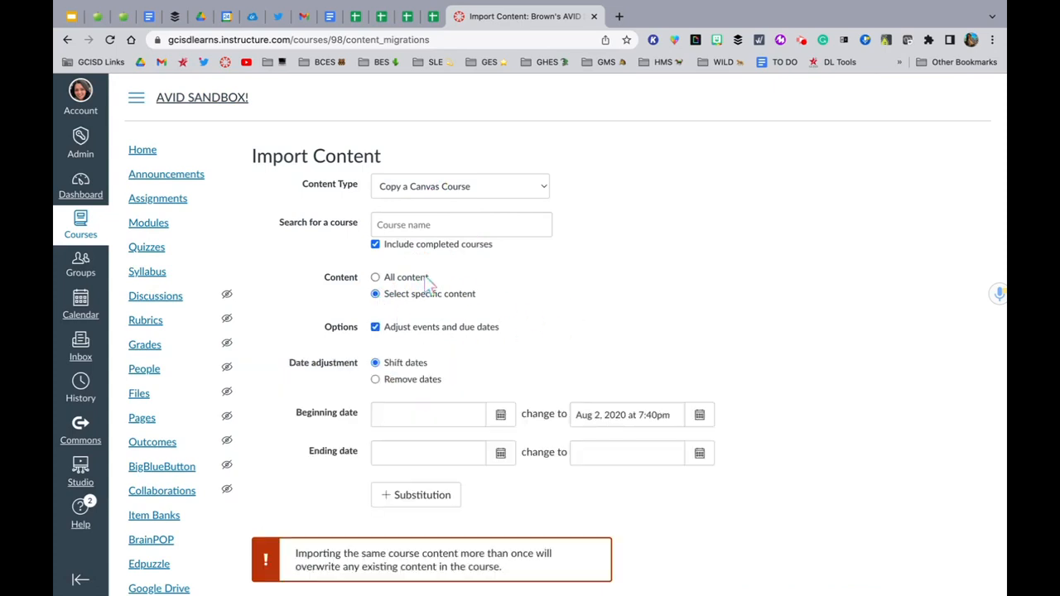
{"action": "left_click", "coordinate": [376, 328]}
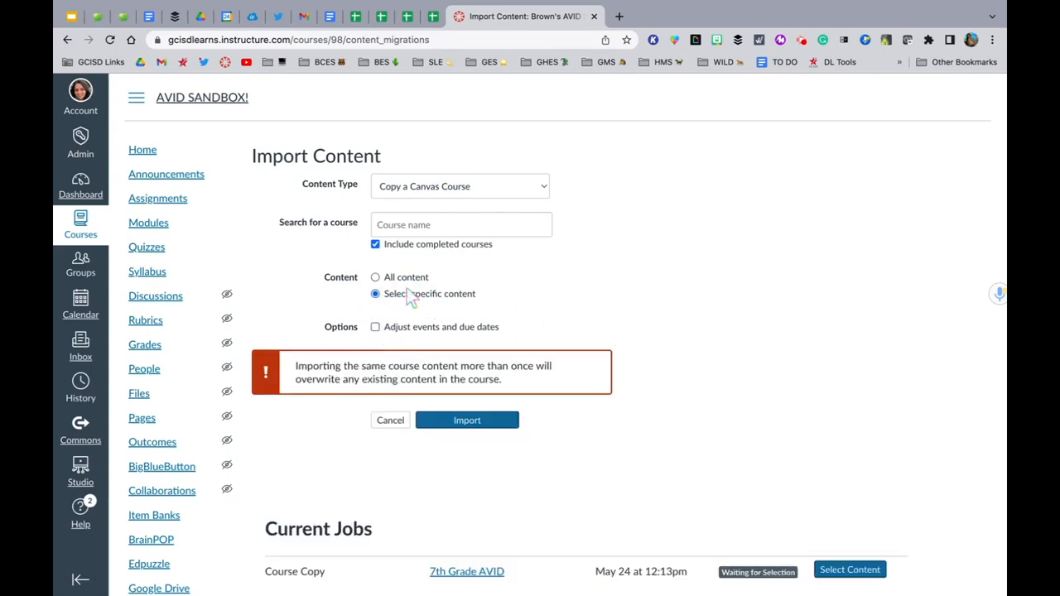
{"action": "left_click", "coordinate": [449, 420]}
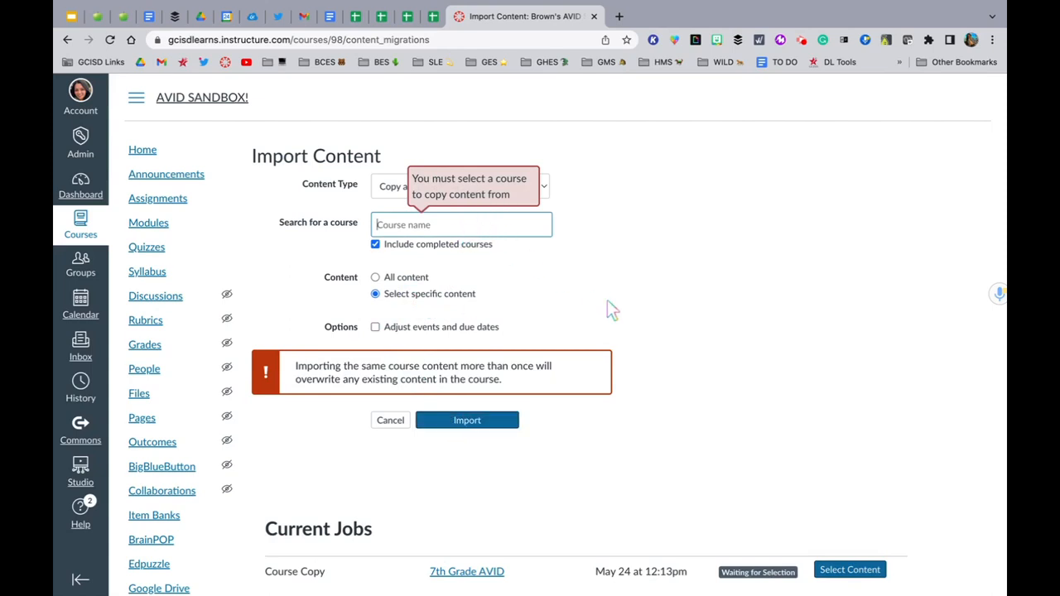
{"action": "left_click", "coordinate": [804, 41]}
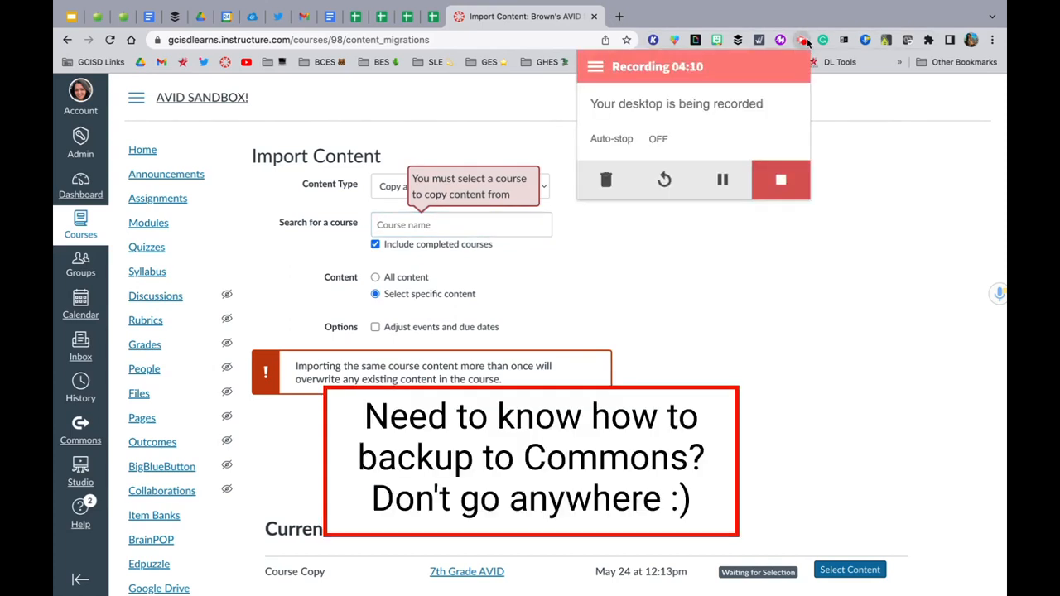
{"action": "left_click", "coordinate": [780, 181]}
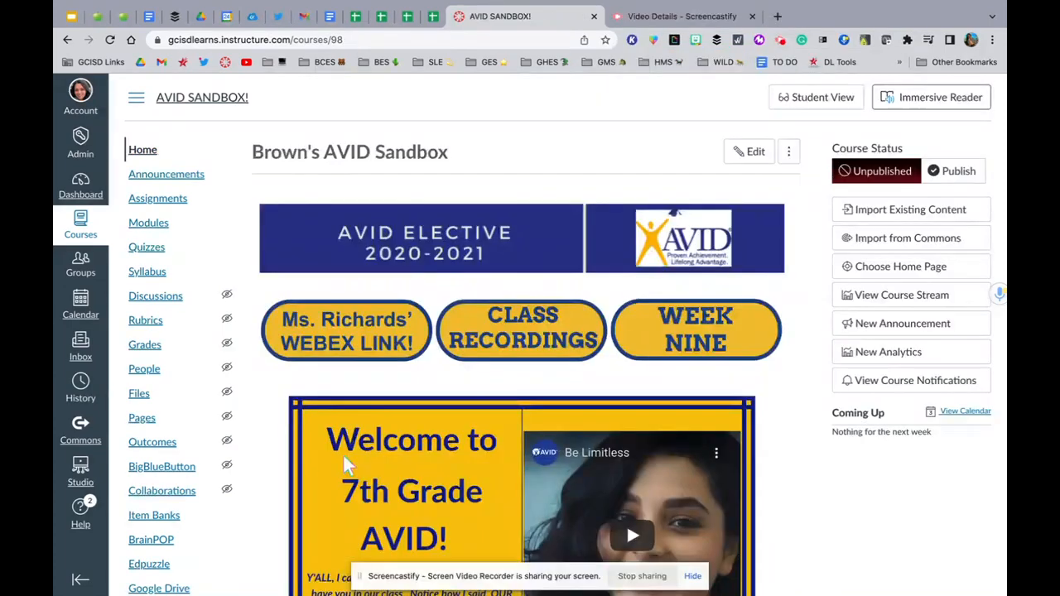
Open the sharing form that publishes the whole AVID sandbox course to Commons from its course settings
{"action": "scroll", "coordinate": [184, 507], "scroll_direction": "down", "scroll_amount": 3}
{"action": "left_click", "coordinate": [146, 584]}
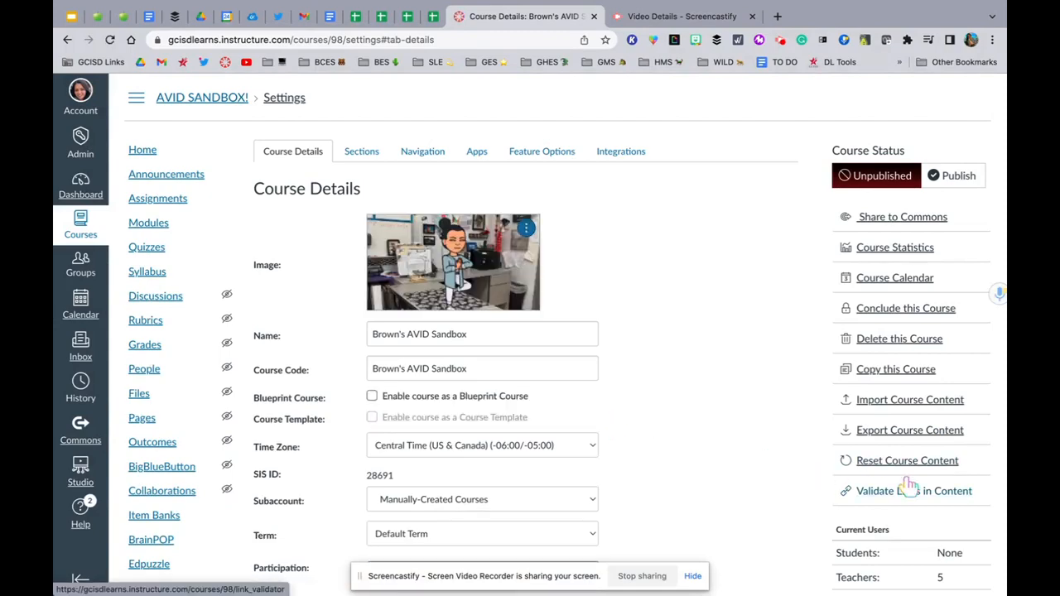
{"action": "scroll", "coordinate": [907, 485], "scroll_direction": "down", "scroll_amount": 1}
{"action": "scroll", "coordinate": [909, 484], "scroll_direction": "down", "scroll_amount": 5}
{"action": "scroll", "coordinate": [909, 484], "scroll_direction": "up", "scroll_amount": 6}
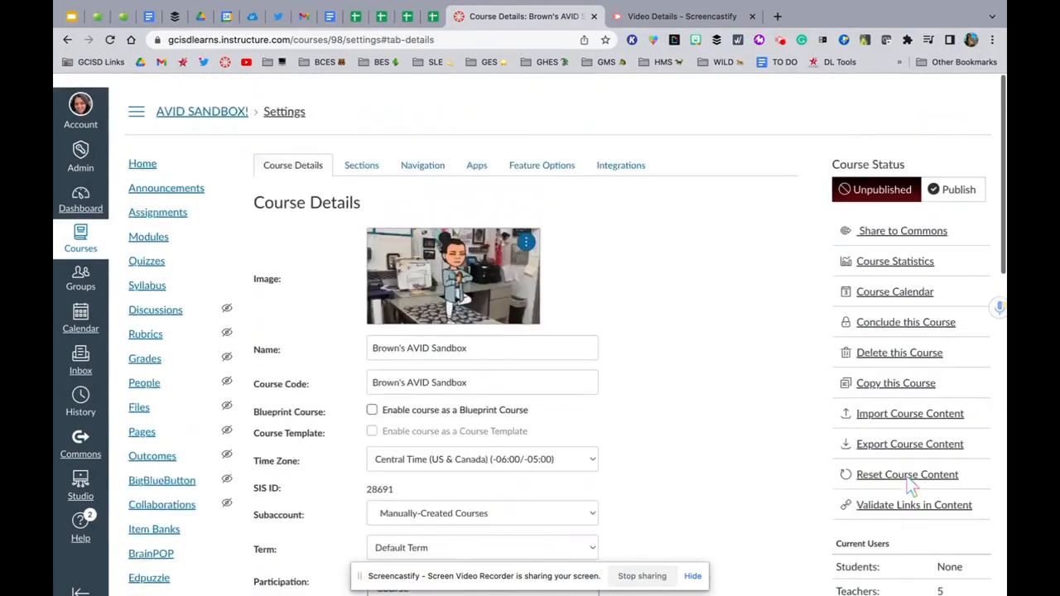
{"action": "left_click", "coordinate": [889, 219]}
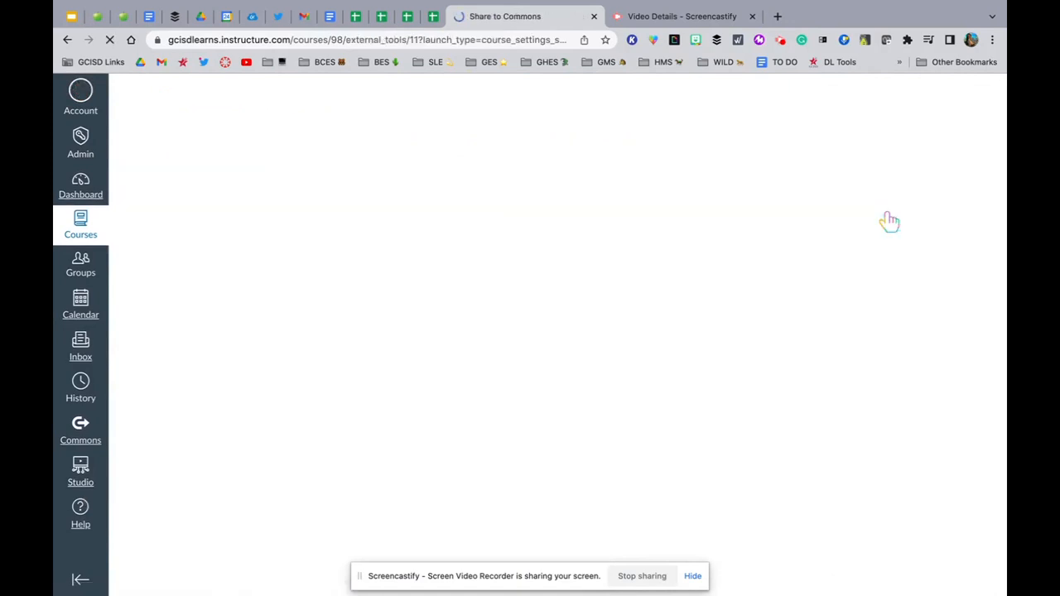
{"action": "left_click", "coordinate": [692, 575]}
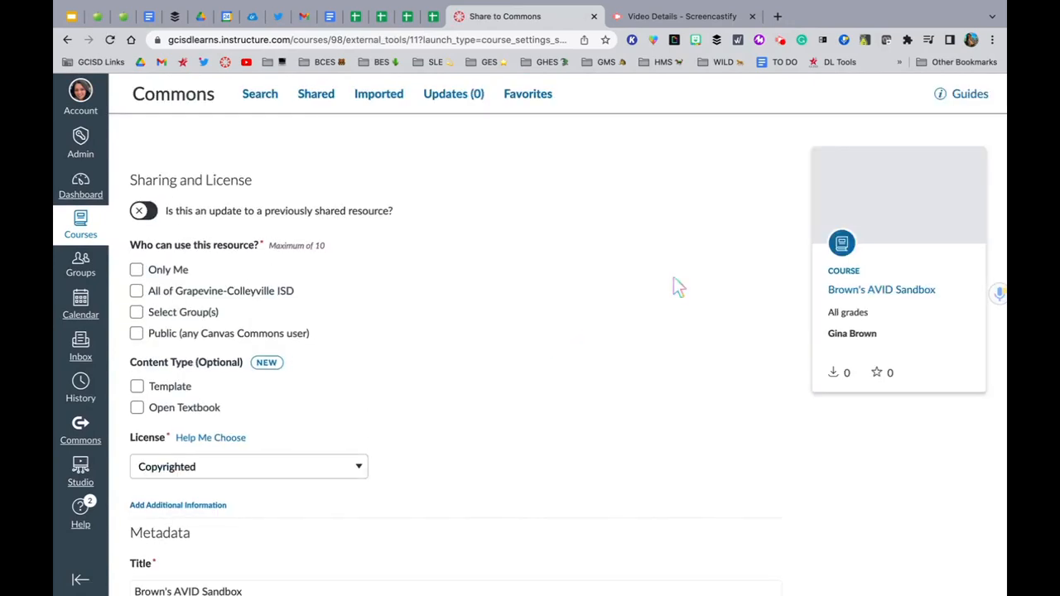
Restrict who can use the shared course resource to Only Me
{"action": "left_click", "coordinate": [140, 288]}
{"action": "left_click", "coordinate": [136, 270]}
{"action": "scroll", "coordinate": [321, 354], "scroll_direction": "down", "scroll_amount": 6}
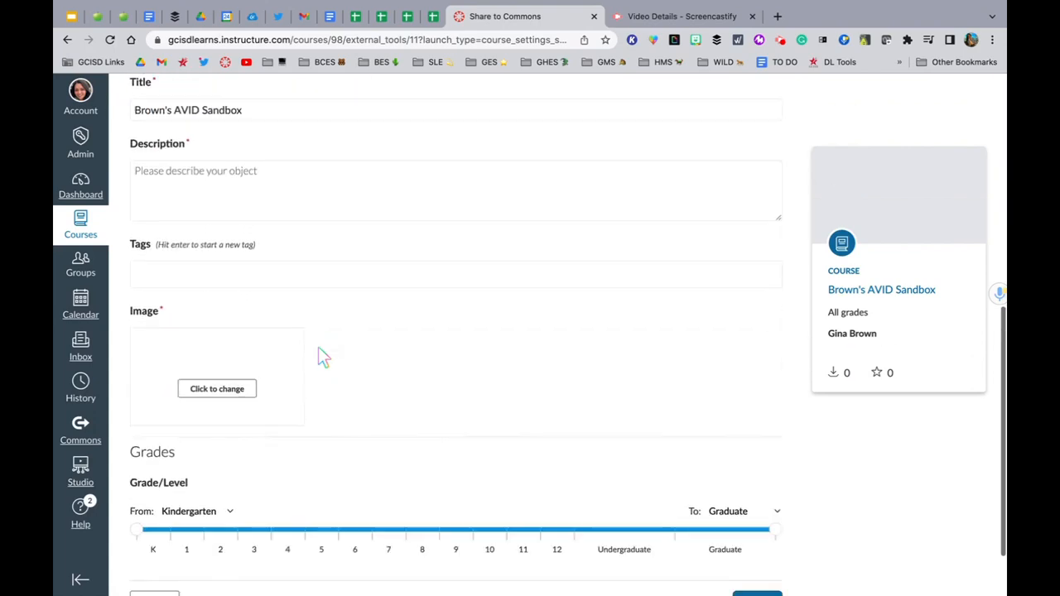
Fill in the description with a copy of the resource title followed by 21-22
{"action": "scroll", "coordinate": [319, 354], "scroll_direction": "up", "scroll_amount": 2}
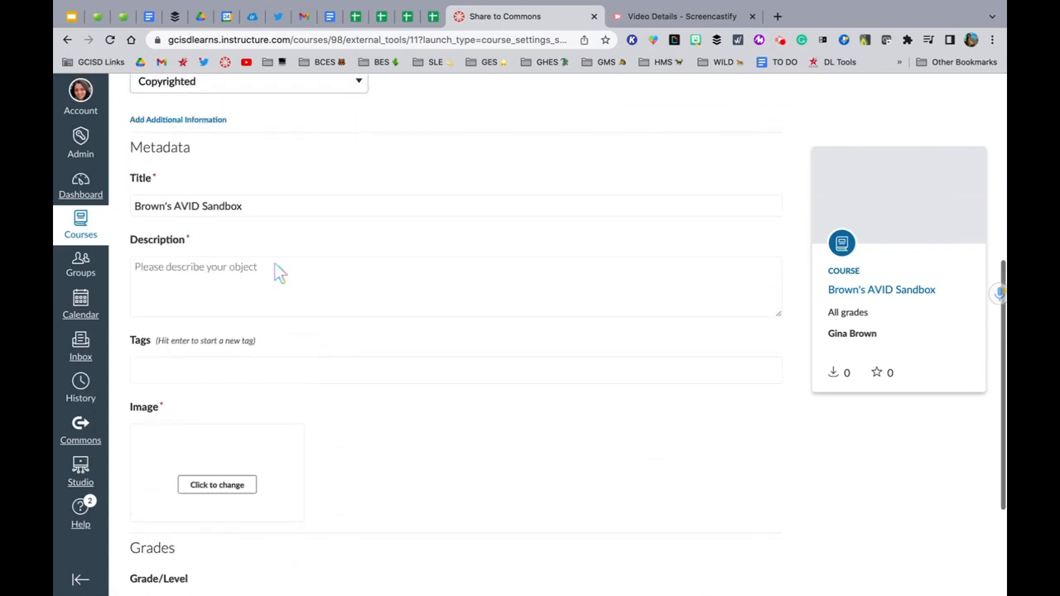
{"action": "left_click", "coordinate": [255, 209]}
{"action": "double_click", "coordinate": [255, 209]}
{"action": "triple_click", "coordinate": [253, 207]}
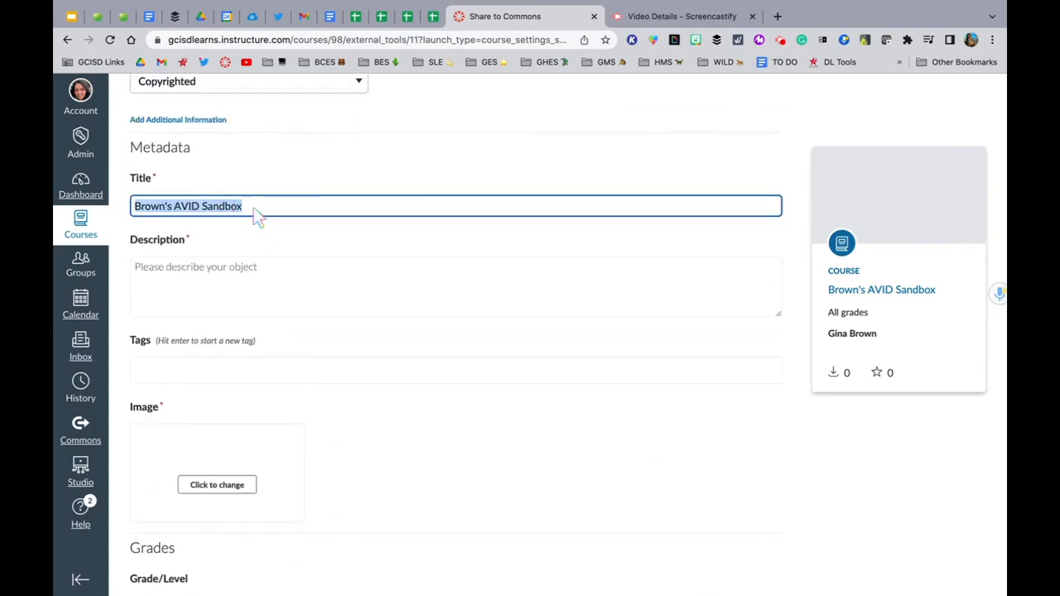
{"action": "left_click", "coordinate": [202, 285]}
{"action": "key", "text": "ctrl+v"}
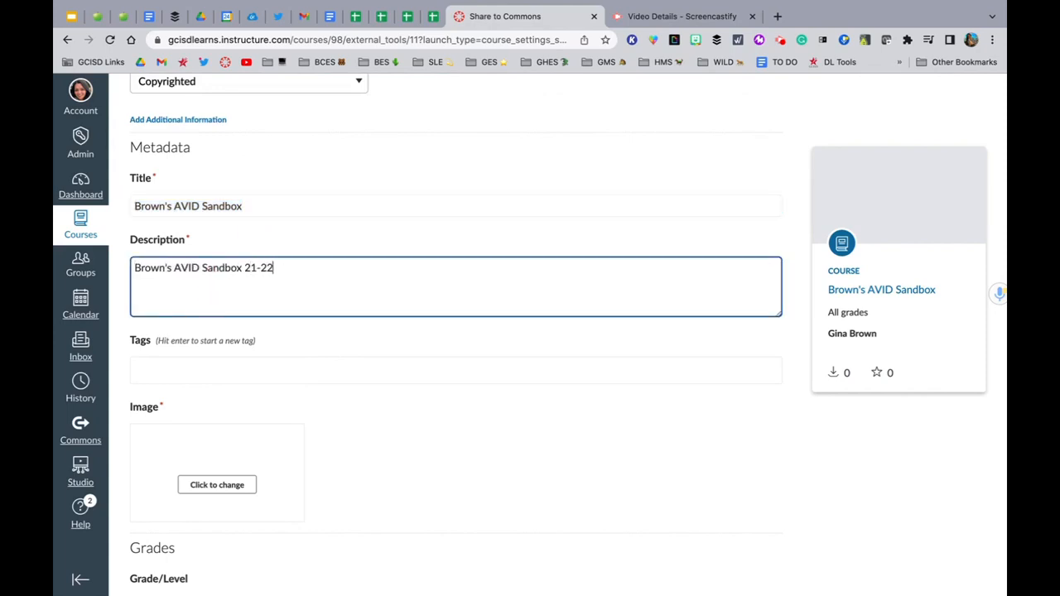
Add two tags containing the author's full name, one written without a space and one with a space
{"action": "left_click", "coordinate": [171, 369]}
{"action": "type", "text": "gin"}
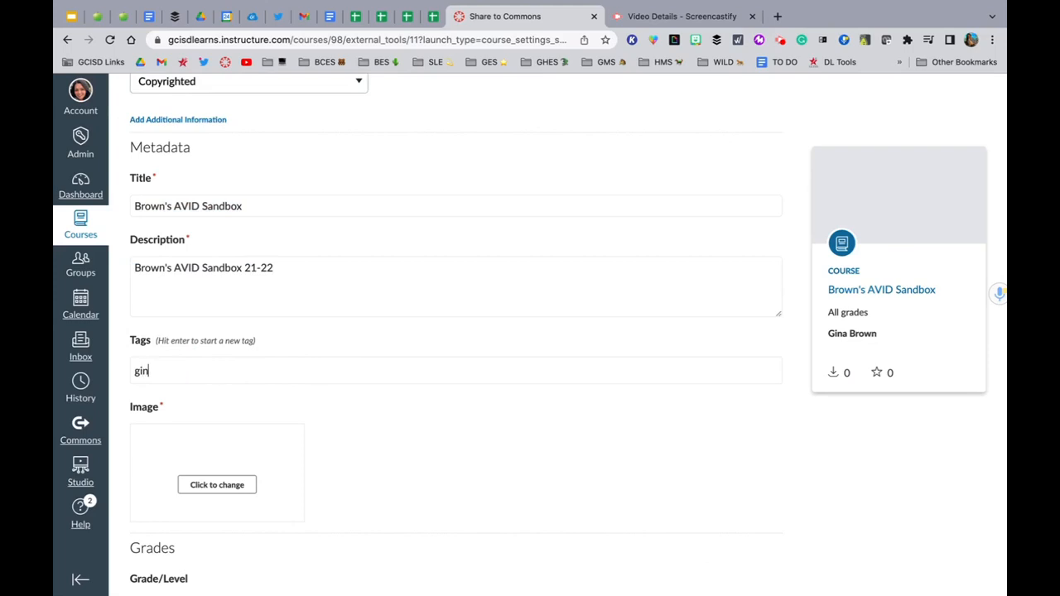
{"action": "type", "text": "abrown"}
{"action": "key", "text": "Return"}
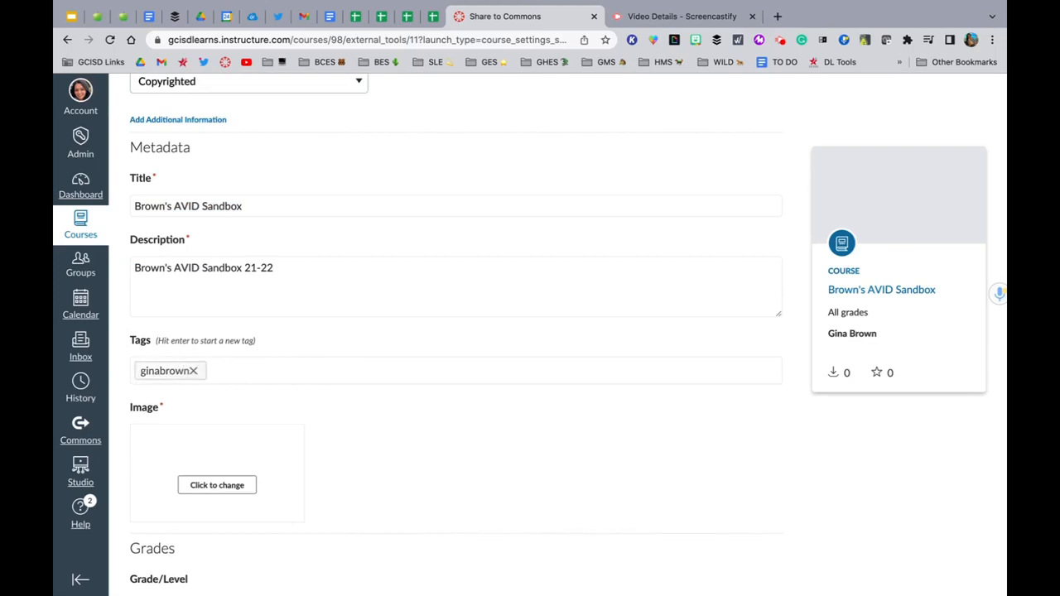
{"action": "type", "text": "gina brown"}
{"action": "key", "text": "Return"}
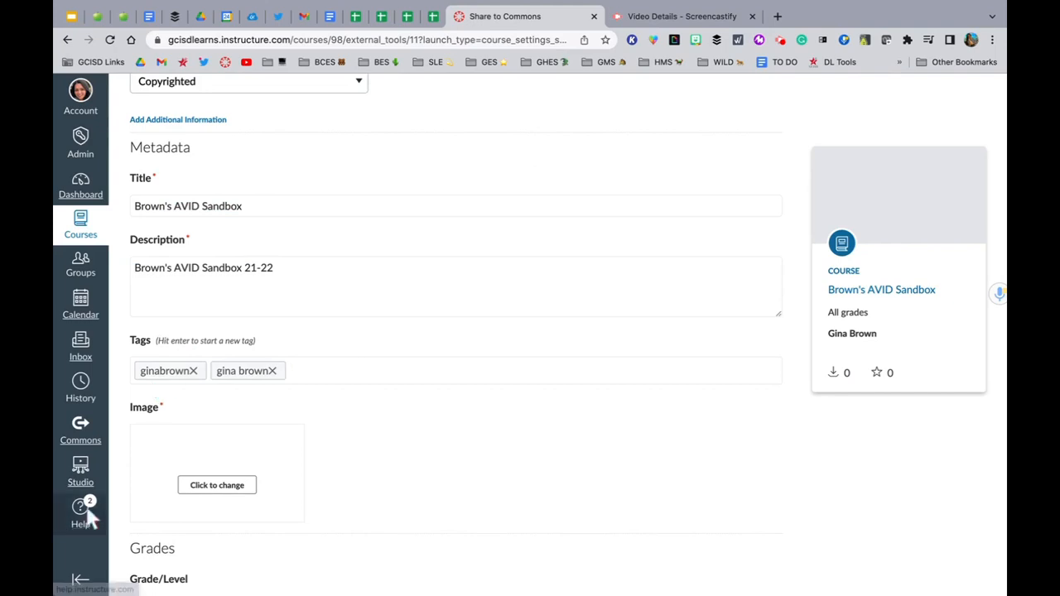
Upload the conference badge photo from the desktop's Personal folder as the resource image, cropped to the photo's upper part
{"action": "left_click", "coordinate": [215, 485]}
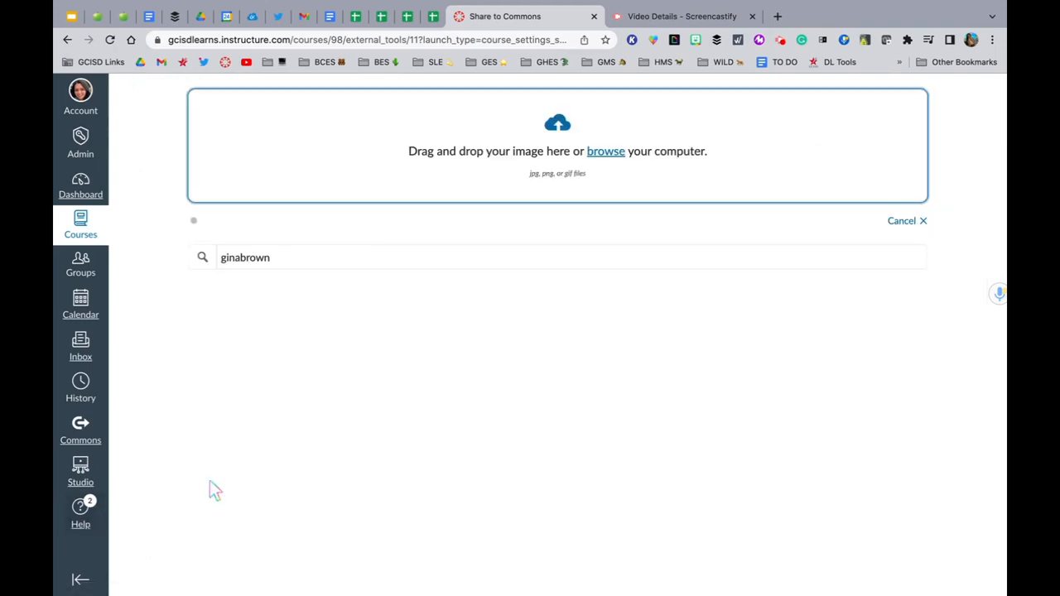
{"action": "left_click", "coordinate": [597, 154]}
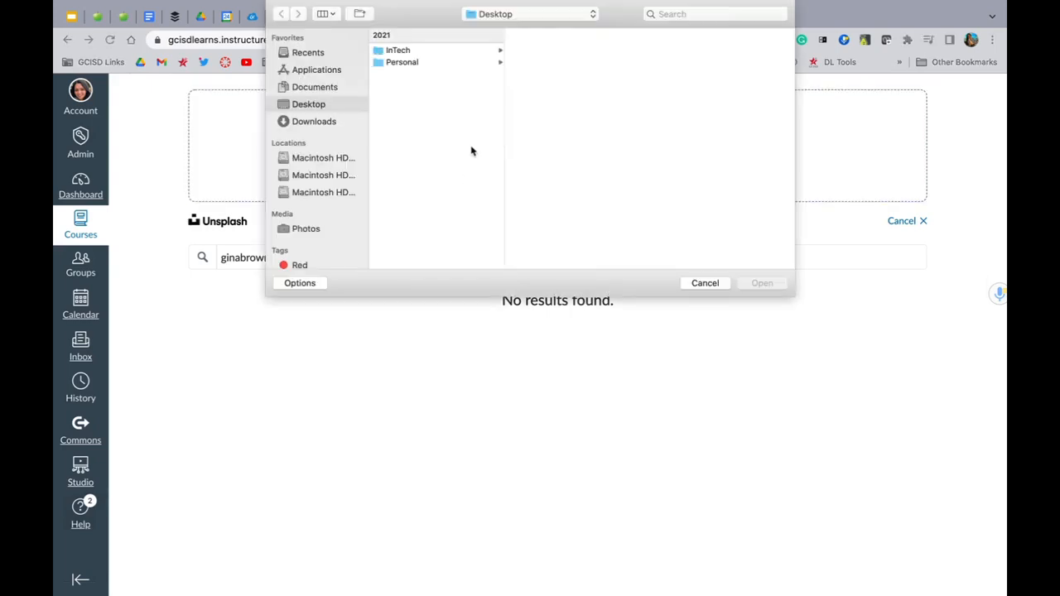
{"action": "left_click", "coordinate": [717, 285]}
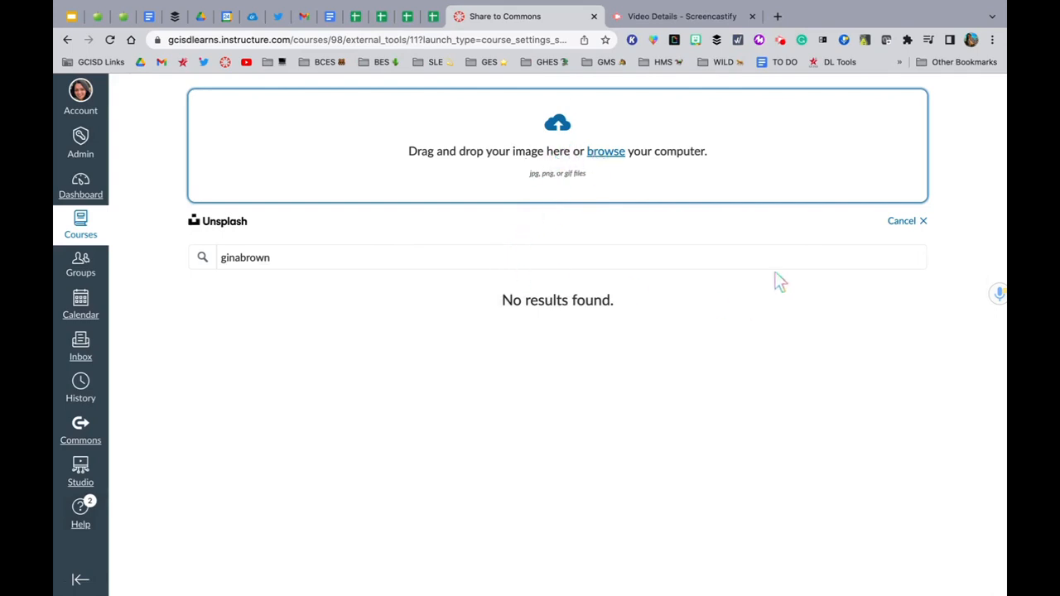
{"action": "left_click", "coordinate": [613, 157]}
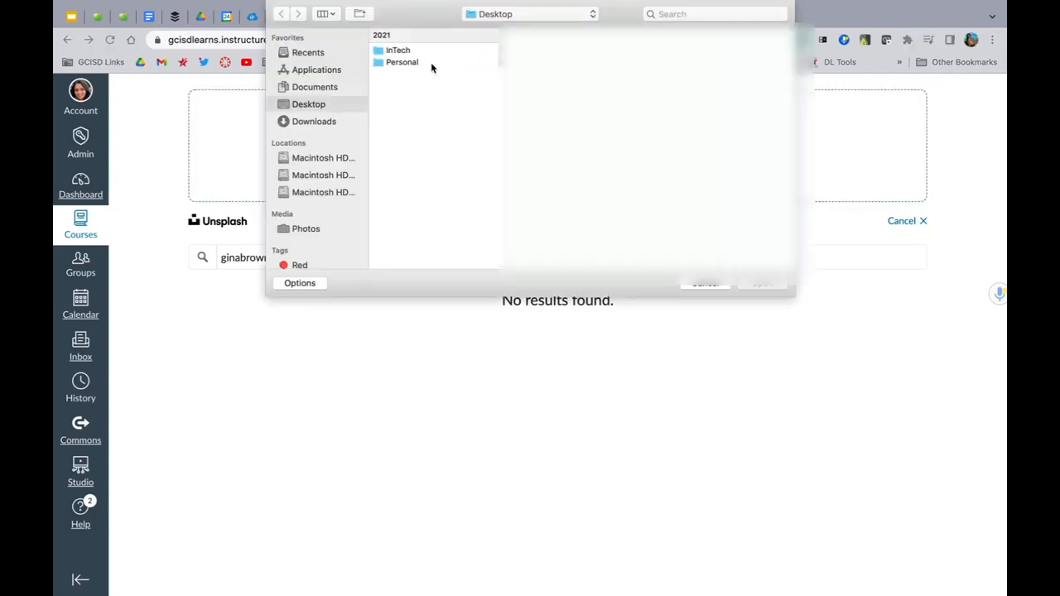
{"action": "left_click", "coordinate": [431, 51]}
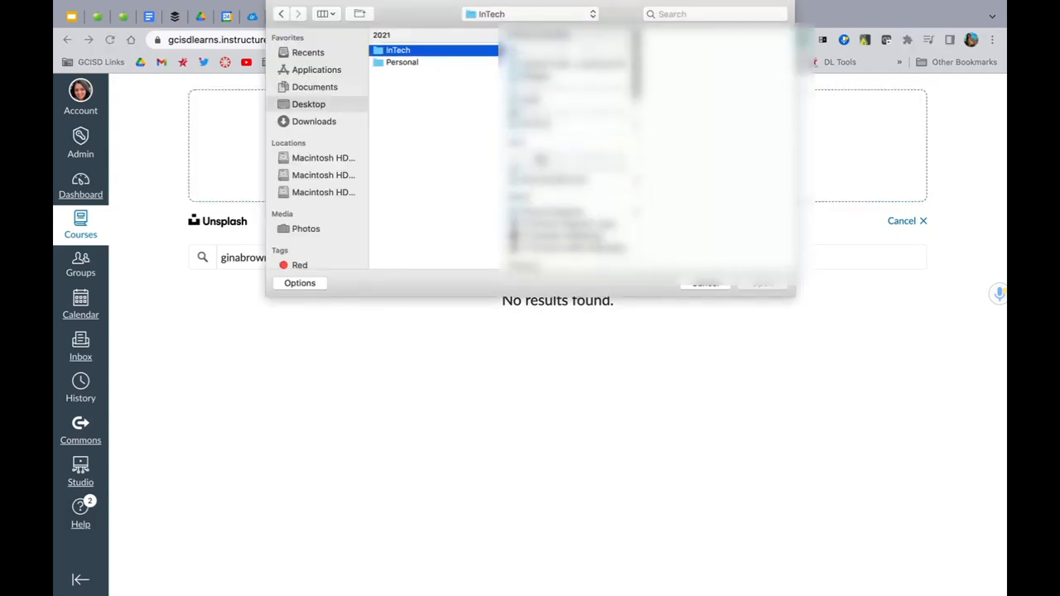
{"action": "left_click", "coordinate": [422, 71]}
{"action": "left_click", "coordinate": [423, 65]}
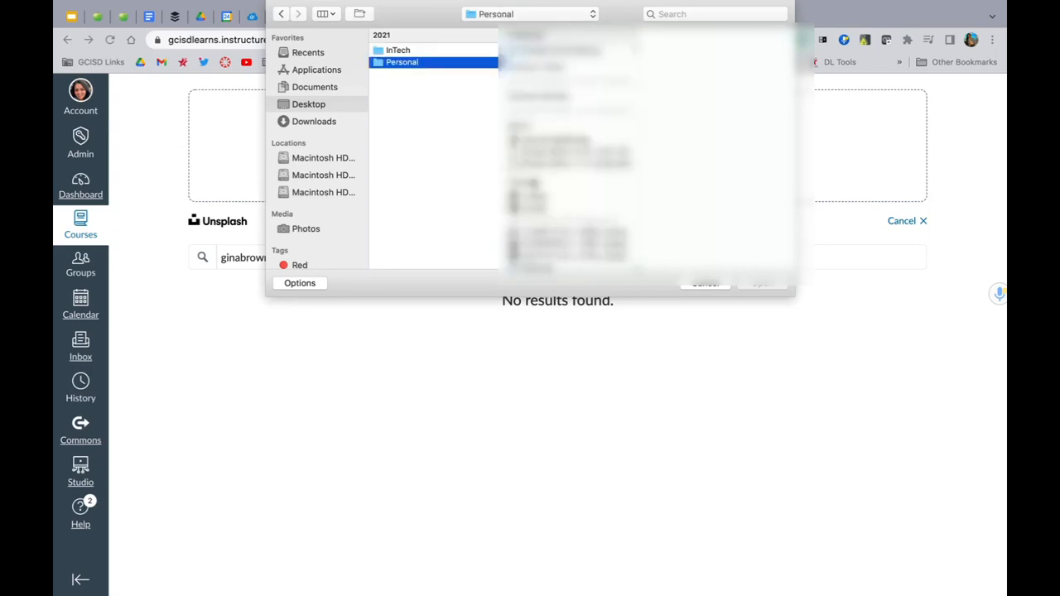
{"action": "left_click", "coordinate": [529, 198]}
{"action": "key", "text": "Return"}
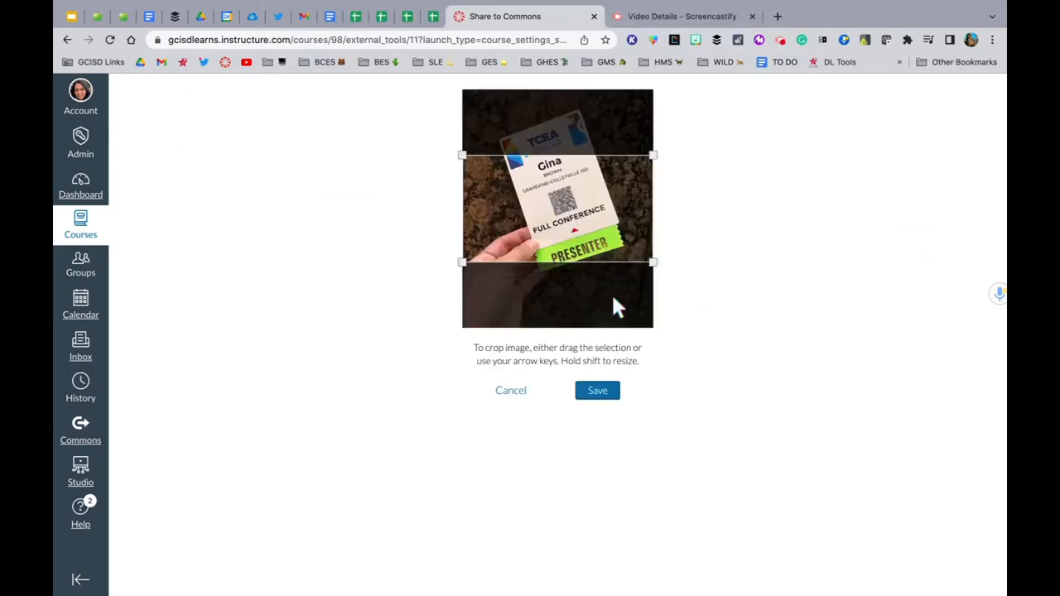
{"action": "left_click_drag", "start_coordinate": [599, 212], "coordinate": [599, 147]}
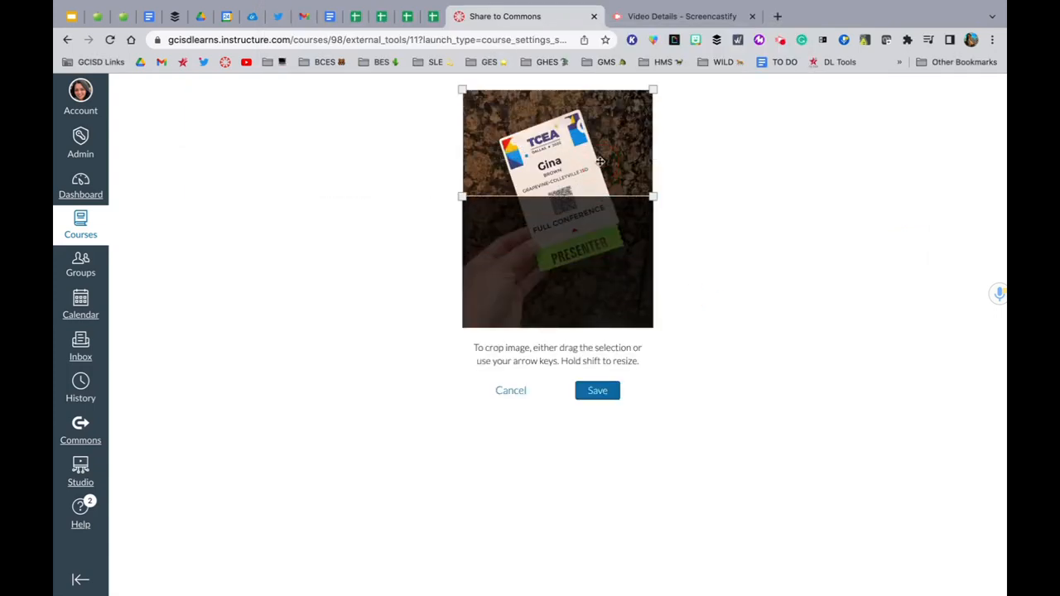
{"action": "left_click", "coordinate": [597, 390]}
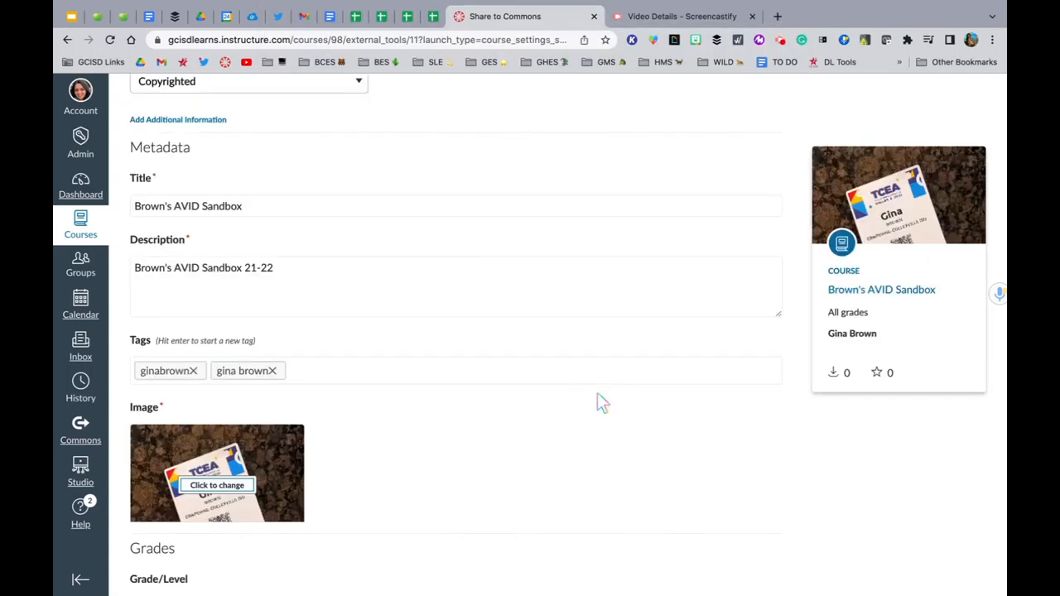
Set the resource's grade range from 6th grade to 8th grade
{"action": "scroll", "coordinate": [650, 451], "scroll_direction": "down", "scroll_amount": 2}
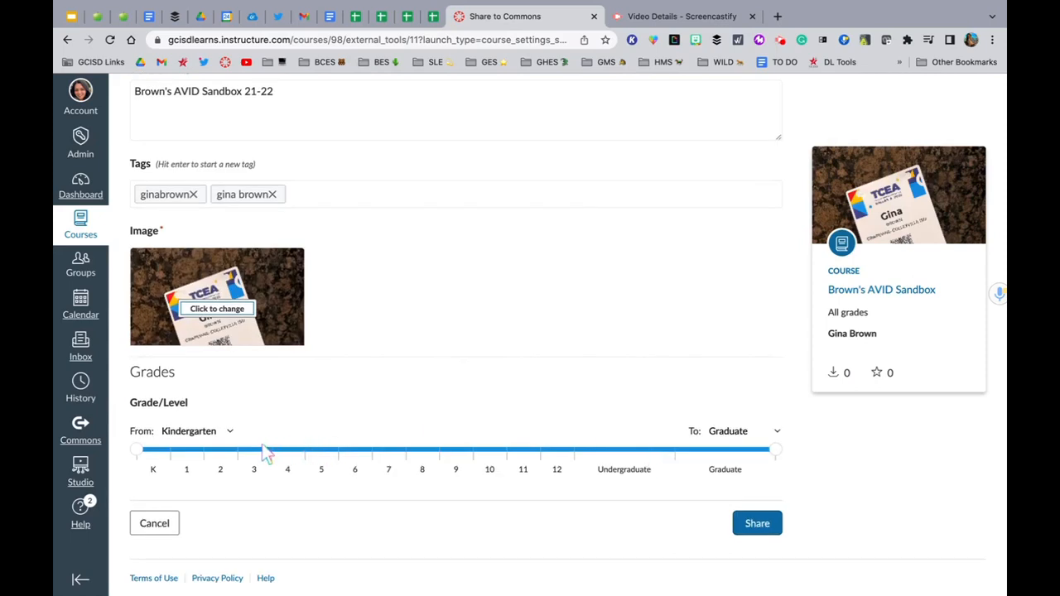
{"action": "left_click", "coordinate": [350, 450]}
{"action": "left_click_drag", "start_coordinate": [373, 454], "coordinate": [441, 451]}
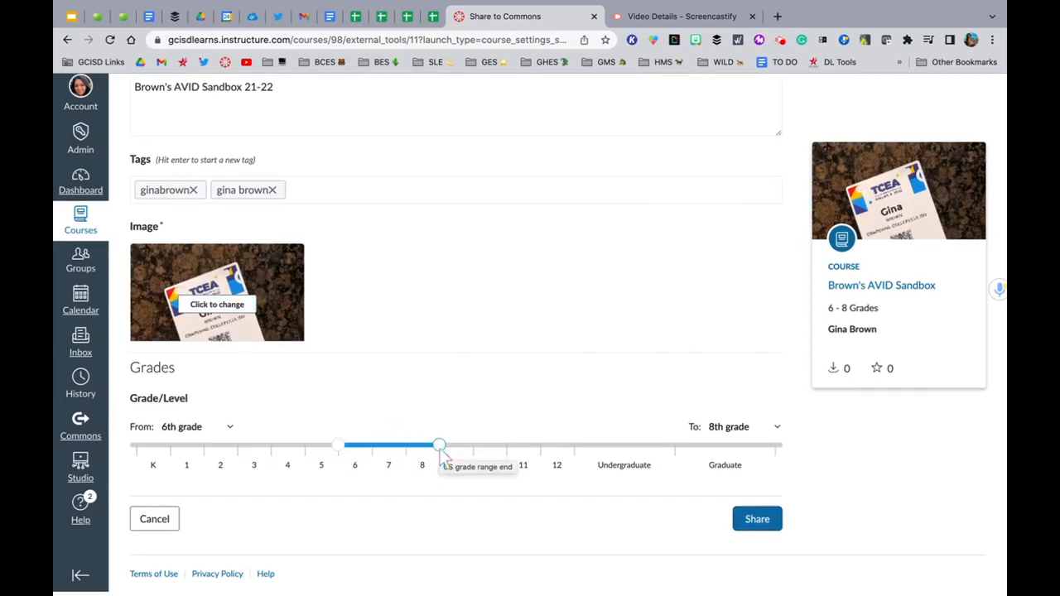
{"action": "scroll", "coordinate": [440, 450], "scroll_direction": "up", "scroll_amount": 5}
{"action": "scroll", "coordinate": [434, 431], "scroll_direction": "down", "scroll_amount": 2}
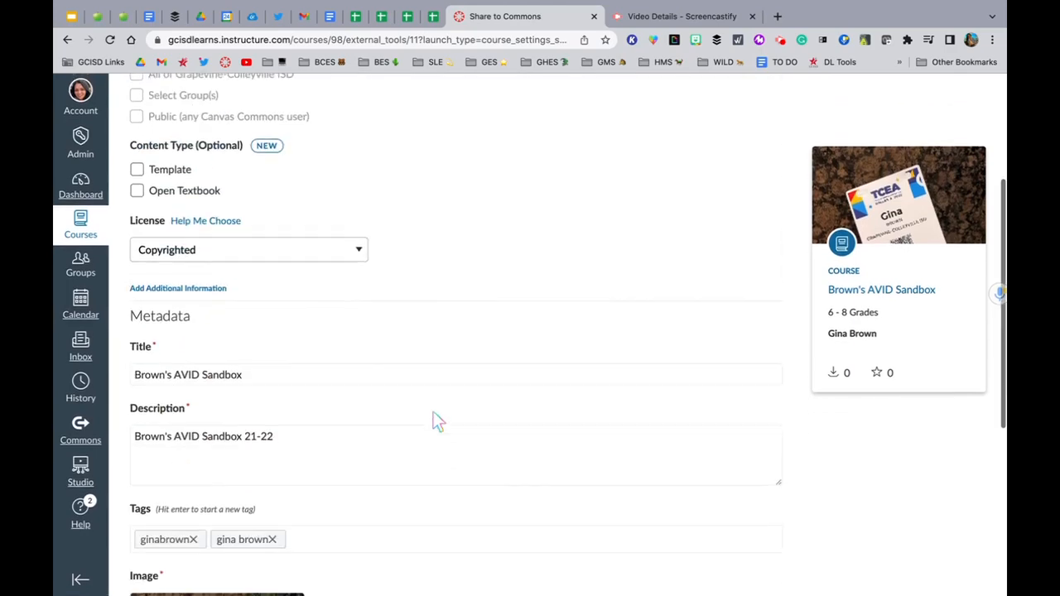
{"action": "scroll", "coordinate": [433, 421], "scroll_direction": "up", "scroll_amount": 4}
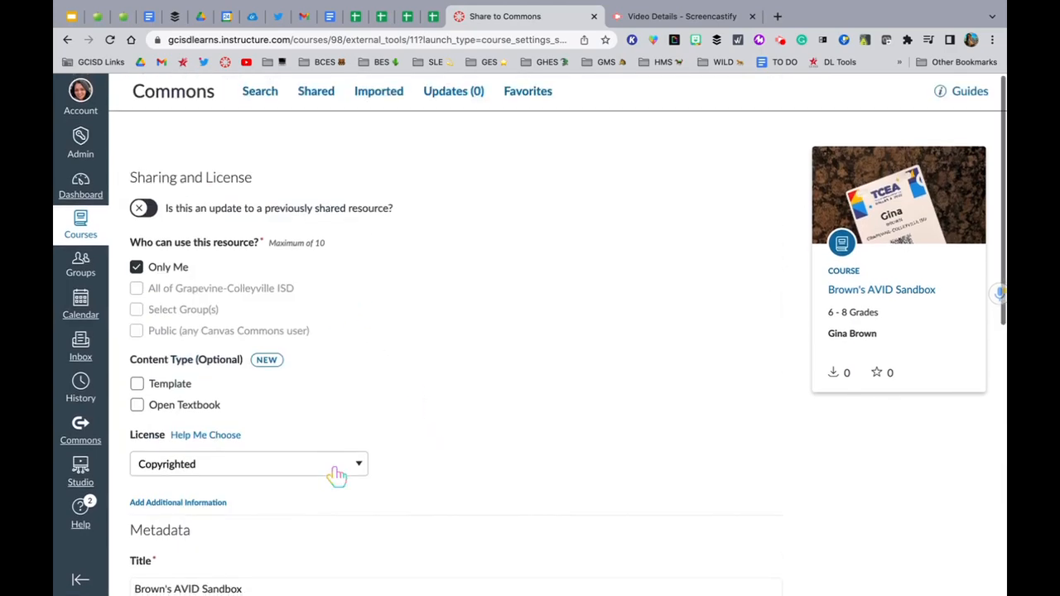
Mark the AVID sandbox course's content type as Template and share the course to Commons
{"action": "scroll", "coordinate": [335, 466], "scroll_direction": "down", "scroll_amount": 3}
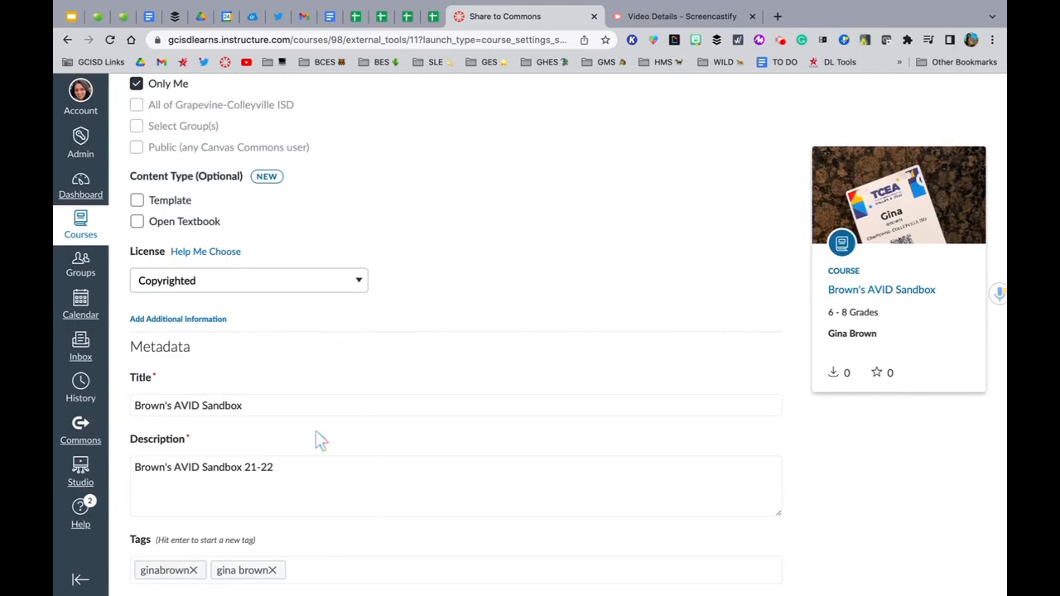
{"action": "left_click", "coordinate": [158, 203]}
{"action": "scroll", "coordinate": [348, 240], "scroll_direction": "down", "scroll_amount": 5}
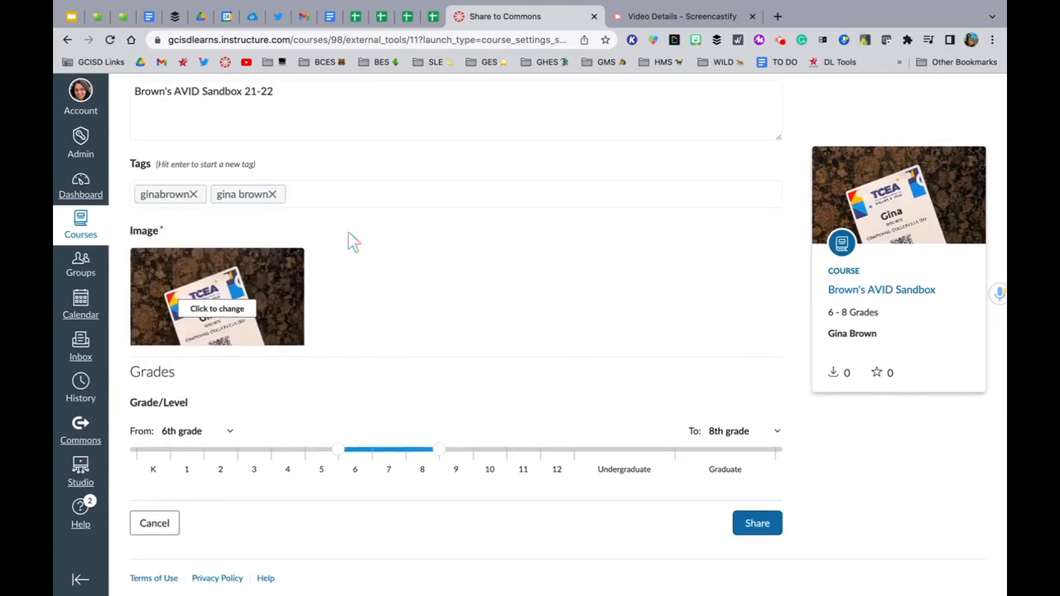
{"action": "scroll", "coordinate": [347, 239], "scroll_direction": "up", "scroll_amount": 10}
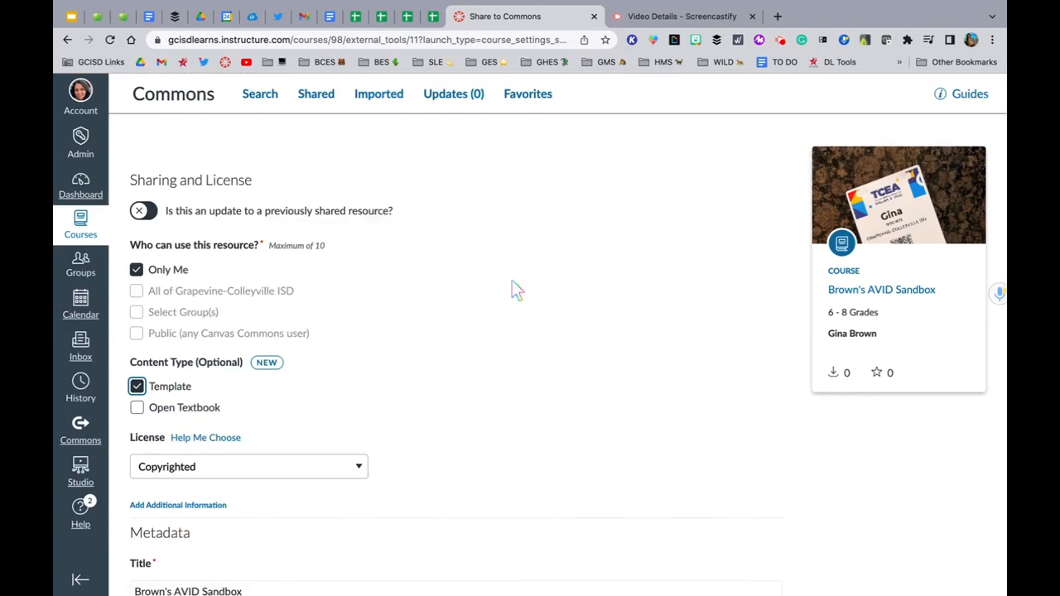
{"action": "scroll", "coordinate": [512, 280], "scroll_direction": "down", "scroll_amount": 10}
{"action": "left_click", "coordinate": [760, 530]}
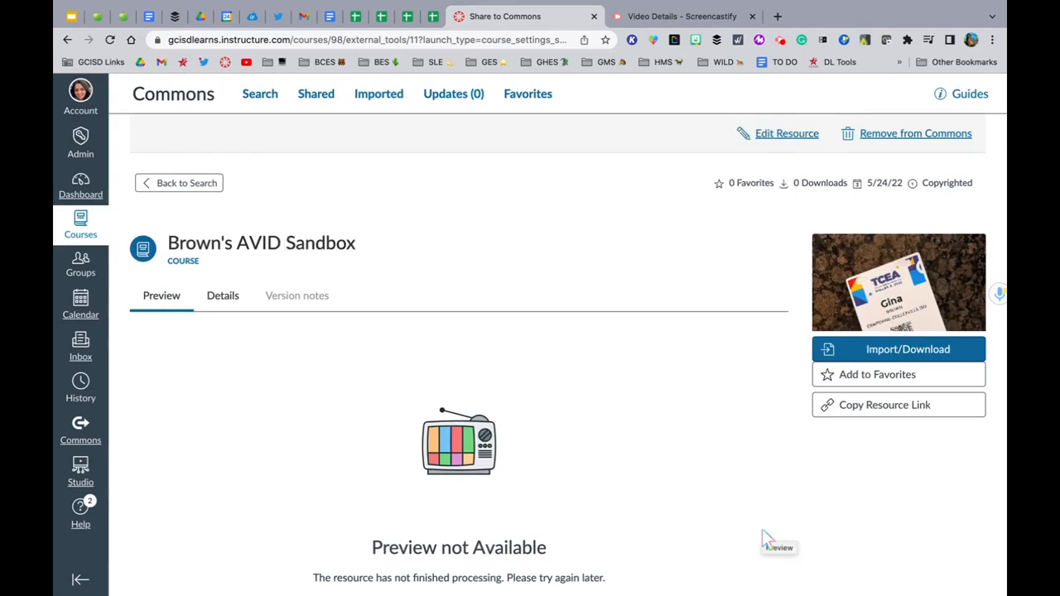
Look through the resources previously imported from Commons
{"action": "left_click", "coordinate": [379, 99]}
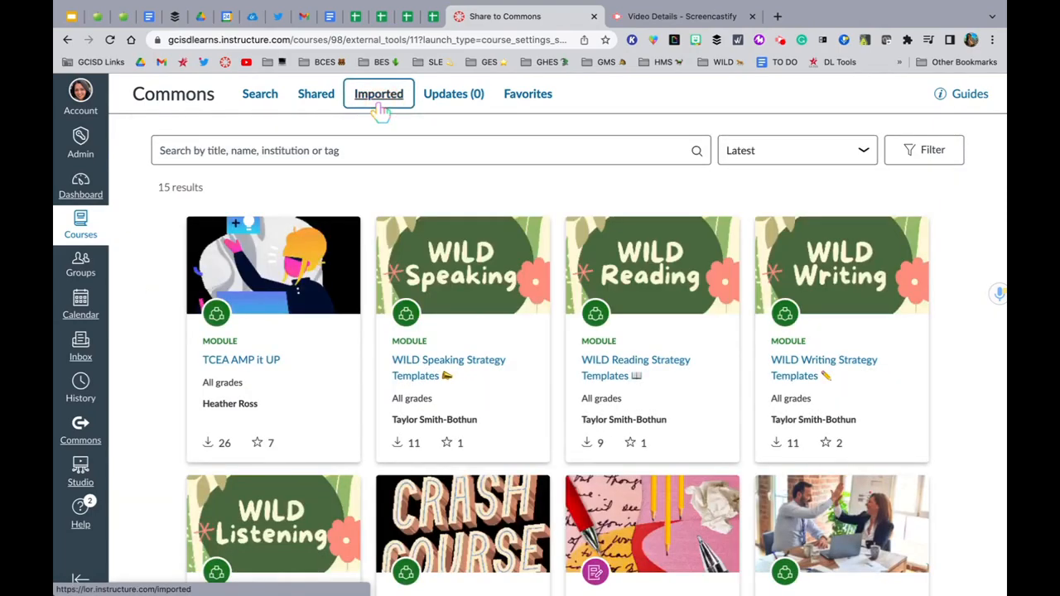
{"action": "scroll", "coordinate": [431, 232], "scroll_direction": "down", "scroll_amount": 6}
{"action": "scroll", "coordinate": [430, 236], "scroll_direction": "down", "scroll_amount": 3}
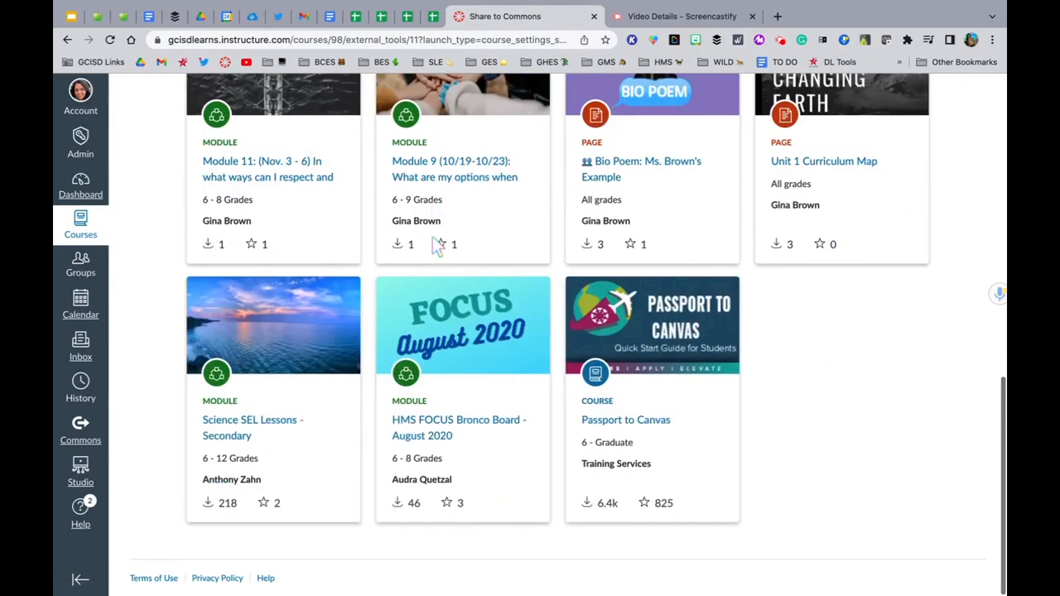
{"action": "scroll", "coordinate": [432, 236], "scroll_direction": "up", "scroll_amount": 10}
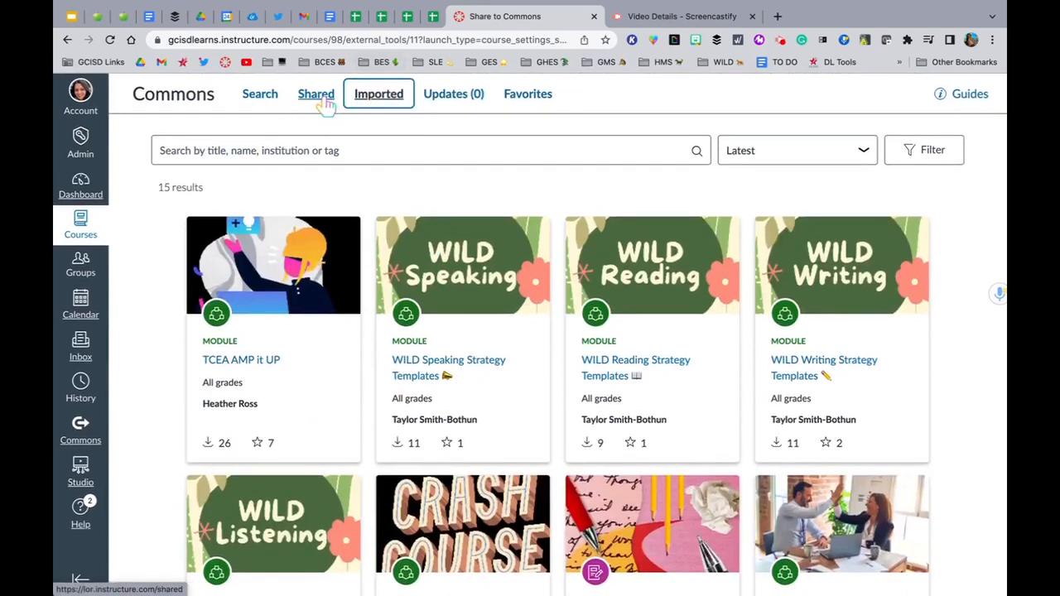
Show the resources shared to Commons from this account and look through the list
{"action": "left_click", "coordinate": [323, 99]}
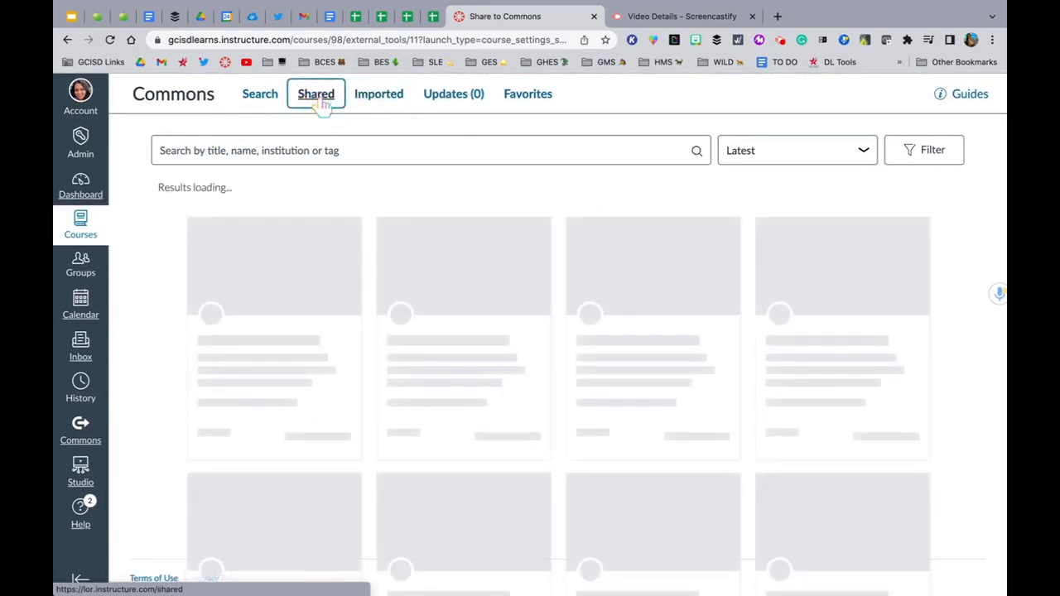
{"action": "scroll", "coordinate": [537, 446], "scroll_direction": "down", "scroll_amount": 8}
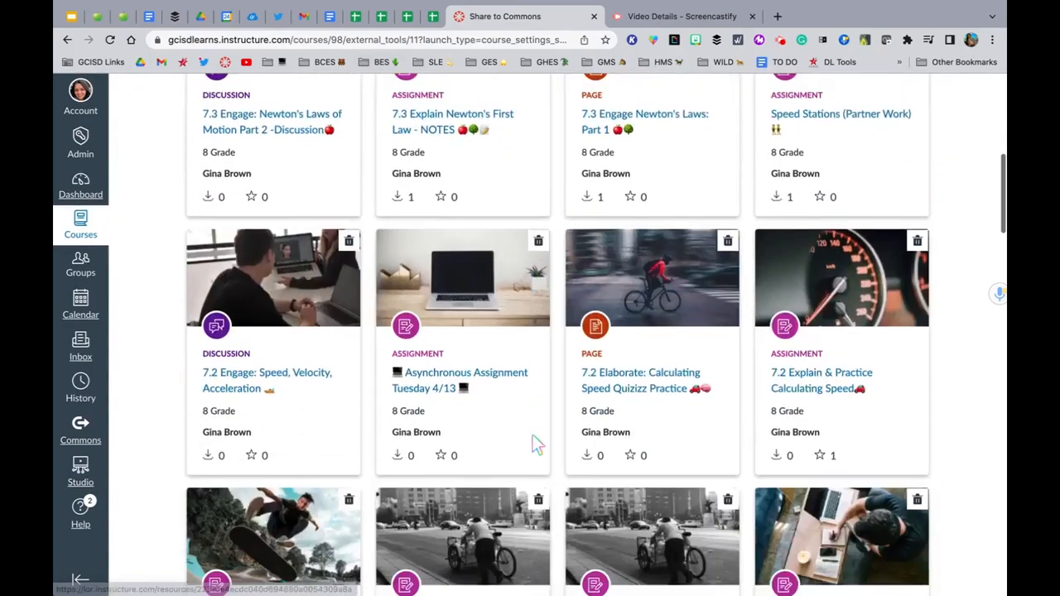
{"action": "scroll", "coordinate": [537, 445], "scroll_direction": "down", "scroll_amount": 10}
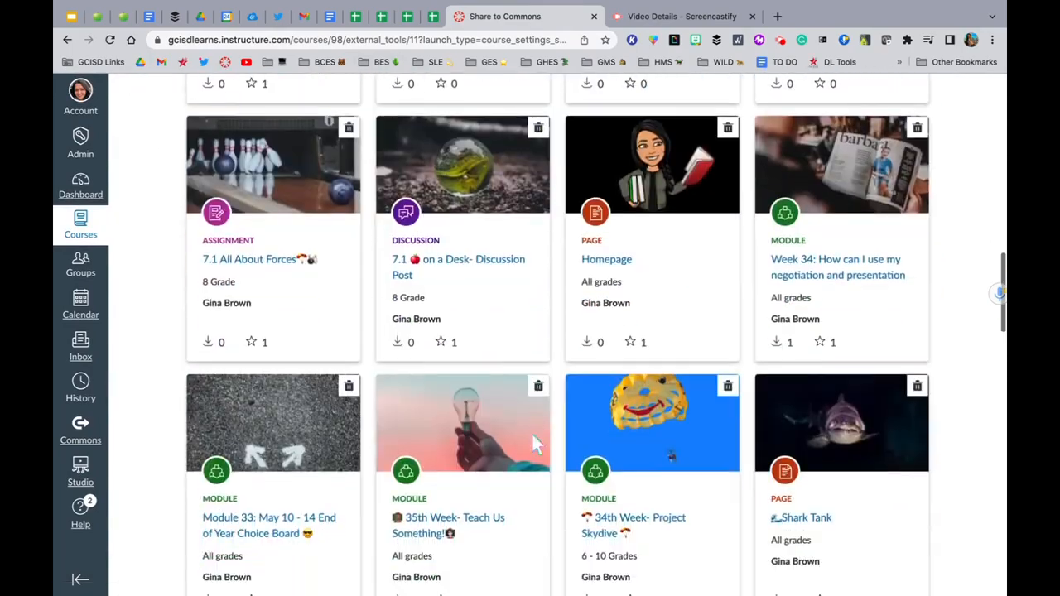
{"action": "scroll", "coordinate": [534, 439], "scroll_direction": "up", "scroll_amount": 18}
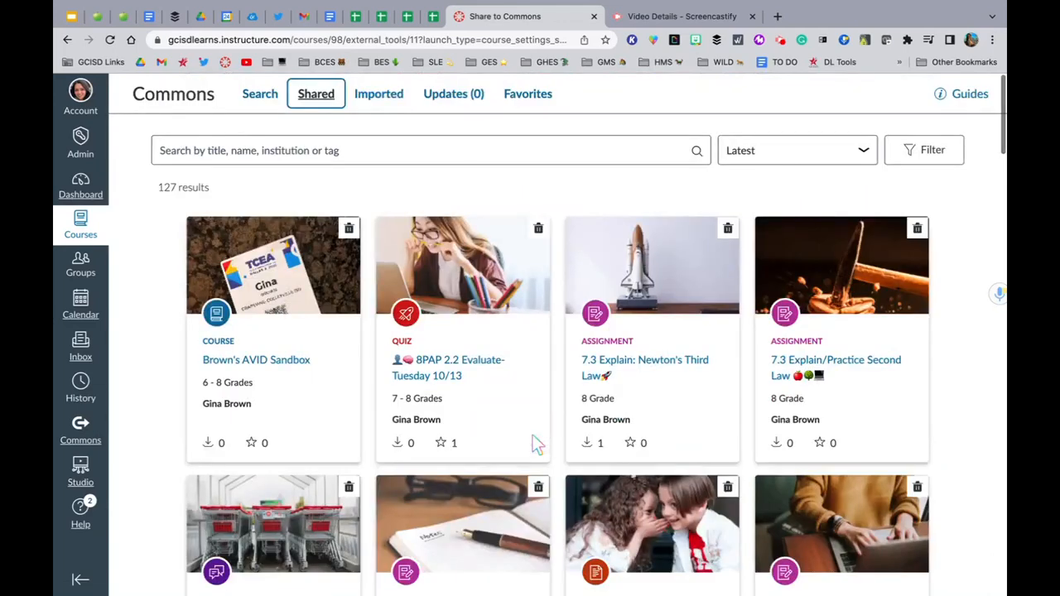
Search the shared resources for the author's full name, then clear the search
{"action": "left_click", "coordinate": [451, 141]}
{"action": "type", "text": "g"}
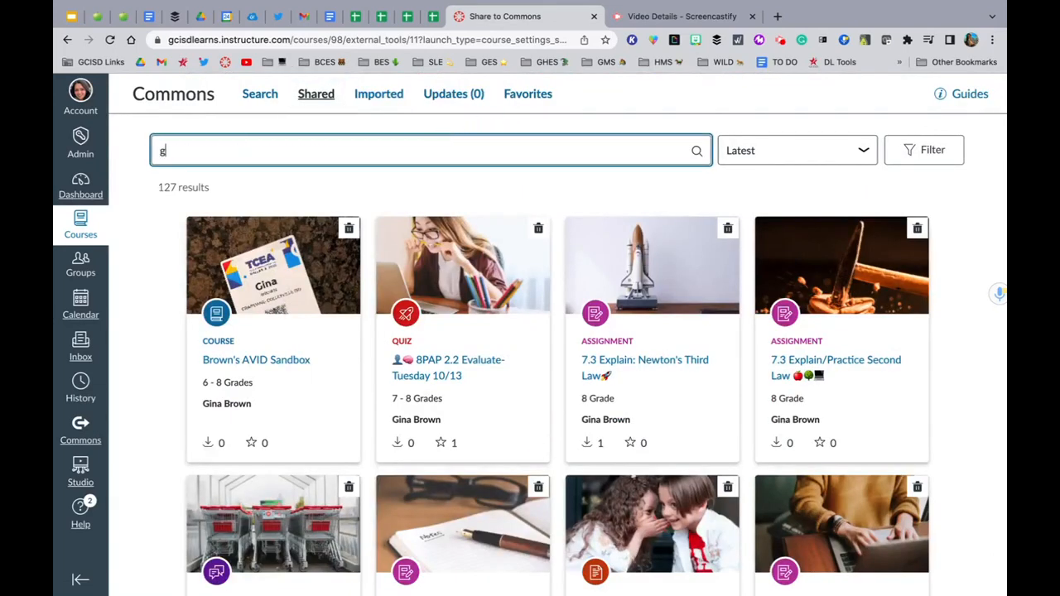
{"action": "type", "text": "ina brown"}
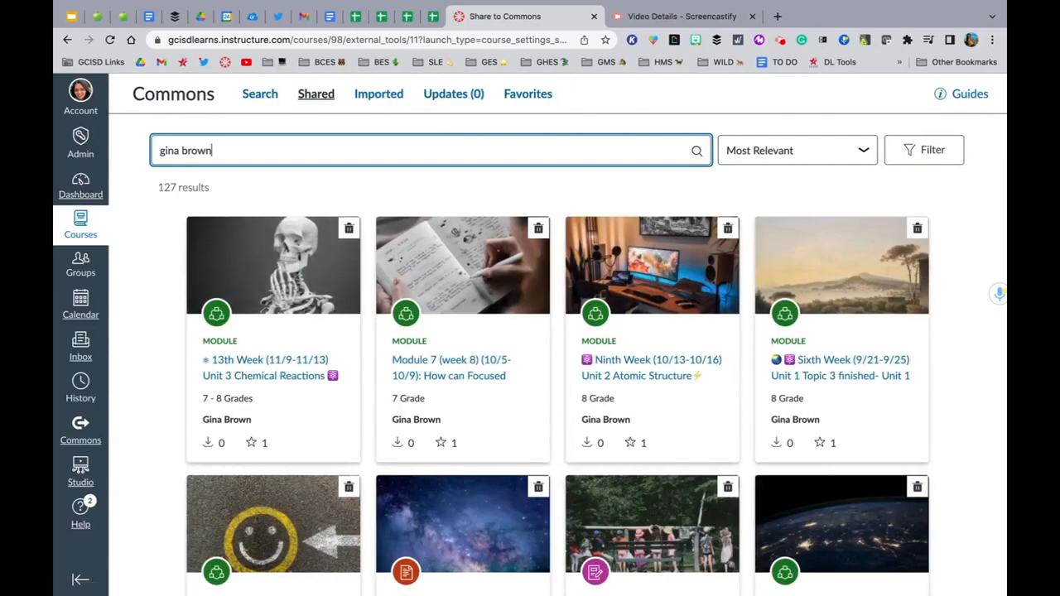
{"action": "triple_click", "coordinate": [322, 141]}
{"action": "key", "text": "BackSpace"}
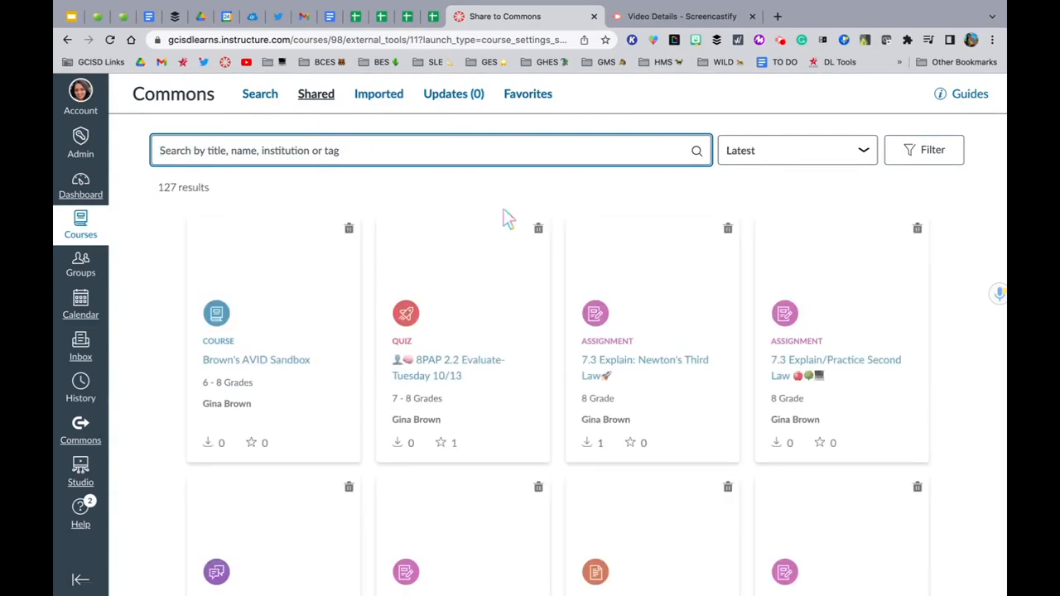
Open the newly shared AVID sandbox course from the shared resources and examine its preview page
{"action": "left_click", "coordinate": [246, 360]}
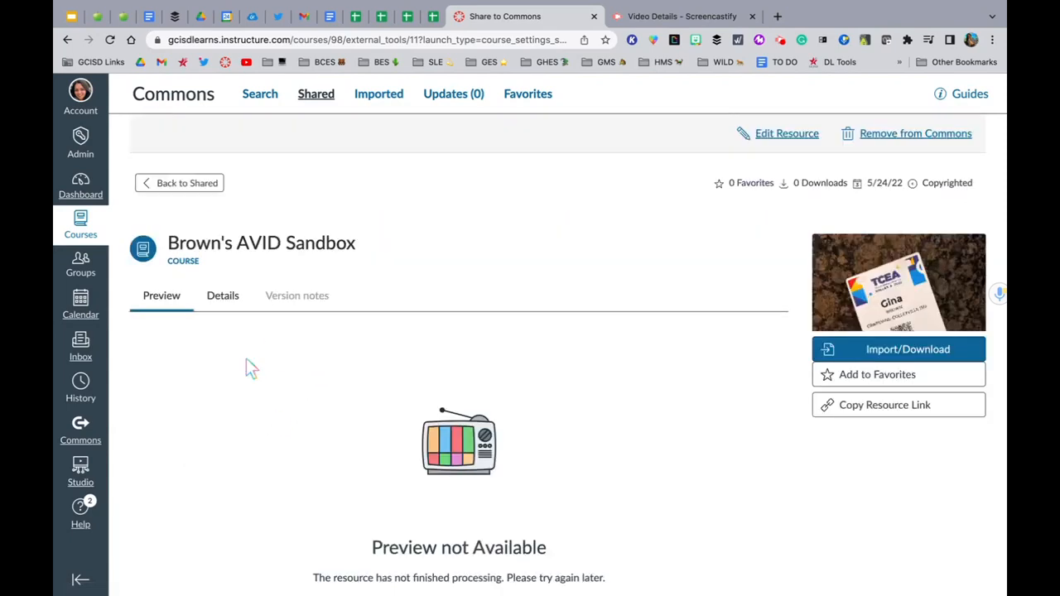
{"action": "scroll", "coordinate": [247, 364], "scroll_direction": "down", "scroll_amount": 2}
{"action": "scroll", "coordinate": [247, 364], "scroll_direction": "up", "scroll_amount": 2}
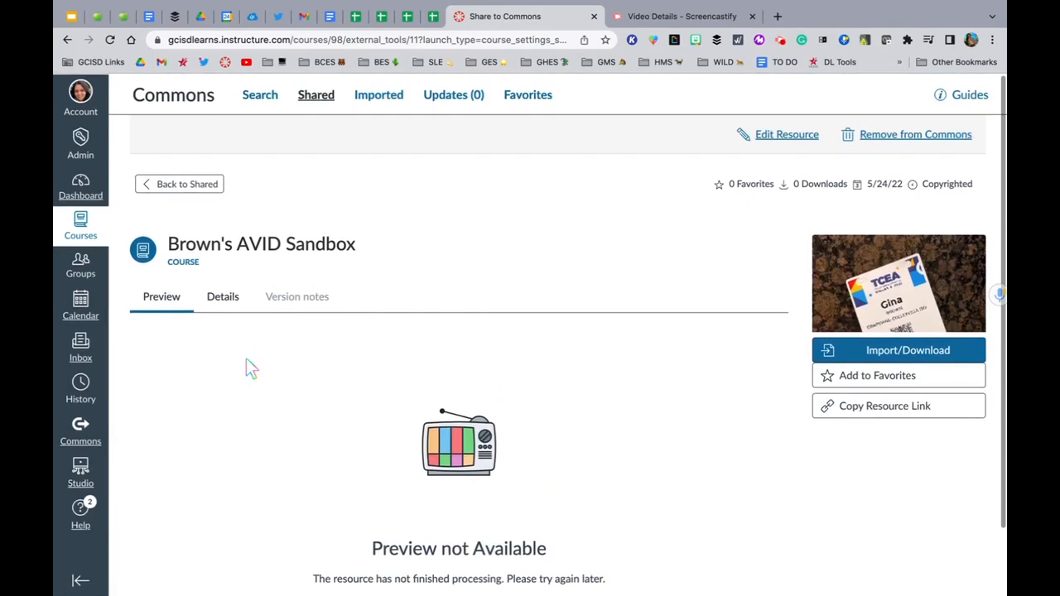